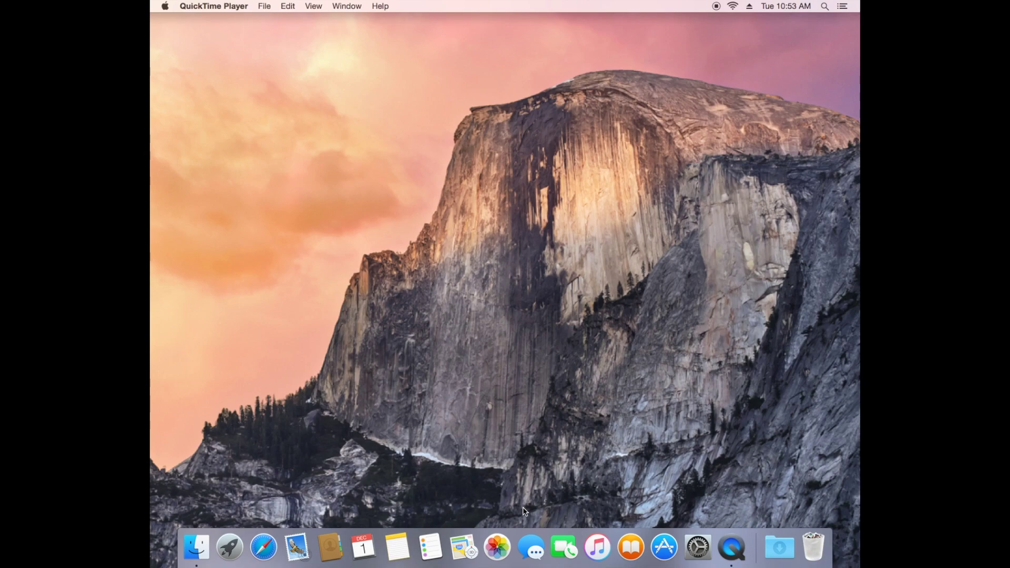
# Open Safari, search the web for "mixlr", and go to the Mixlr website from the results.
pyautogui.click(270, 551)
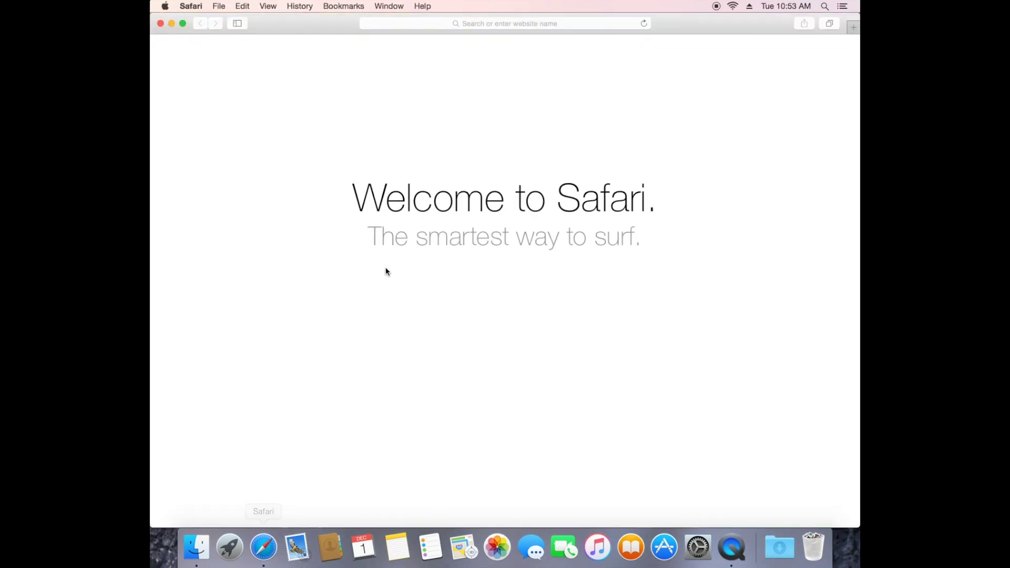
pyautogui.press('super+l')
pyautogui.write('mixlr')
pyautogui.press('Escape')
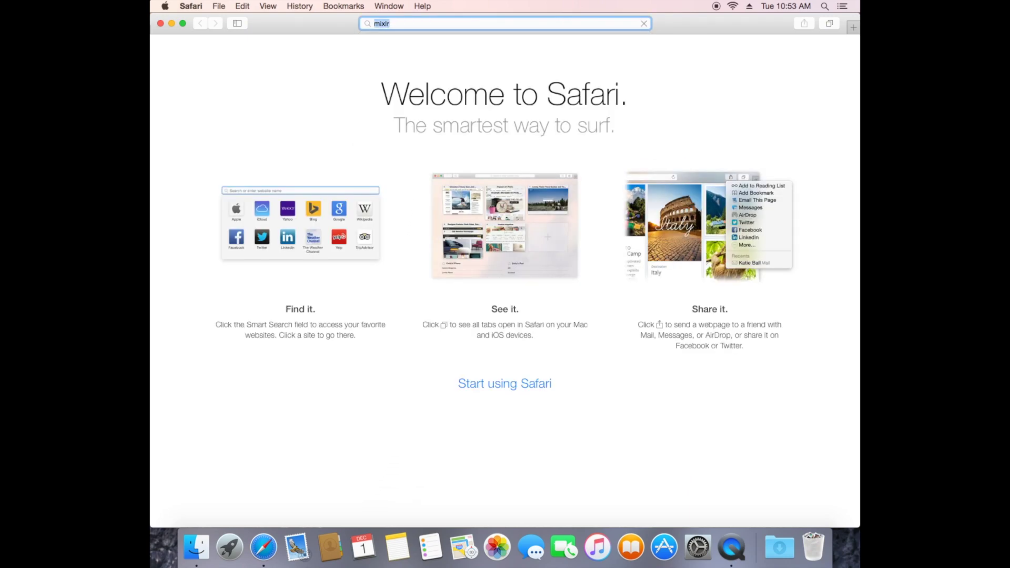
pyautogui.press('Return')
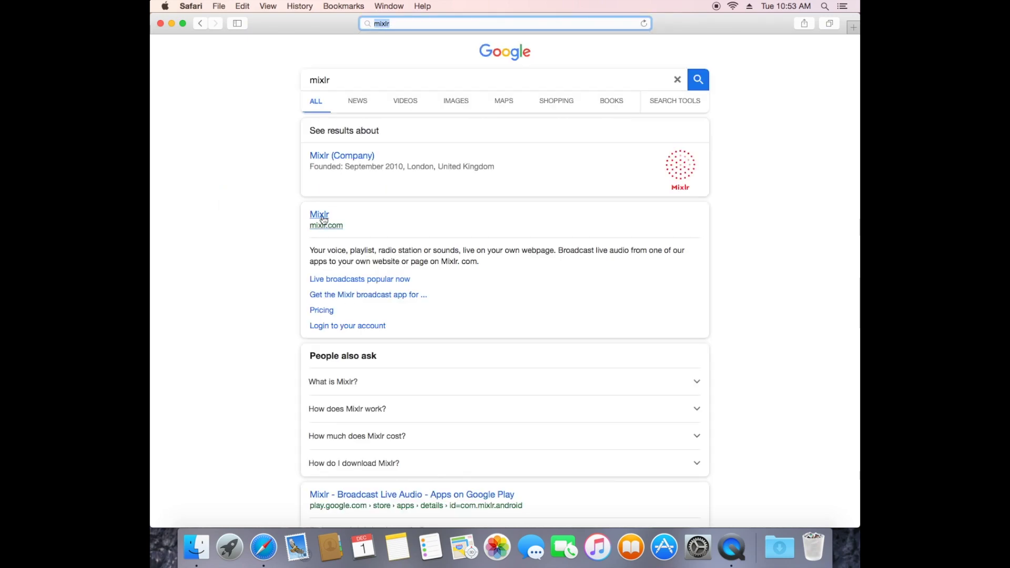
pyautogui.click(322, 215)
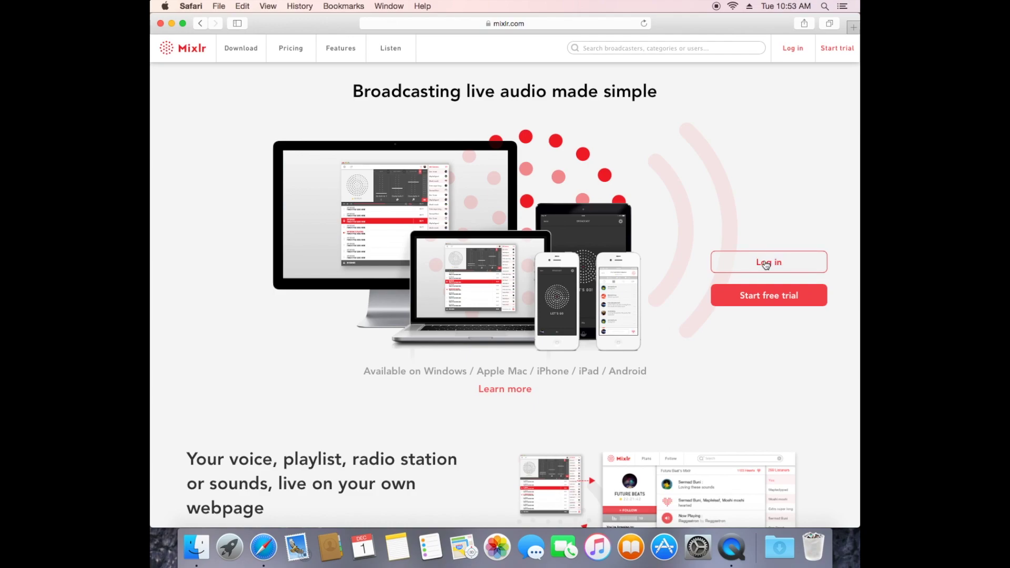
# Log in to the Mixlr website with the account username and password, and decline to save the password.
pyautogui.click(766, 265)
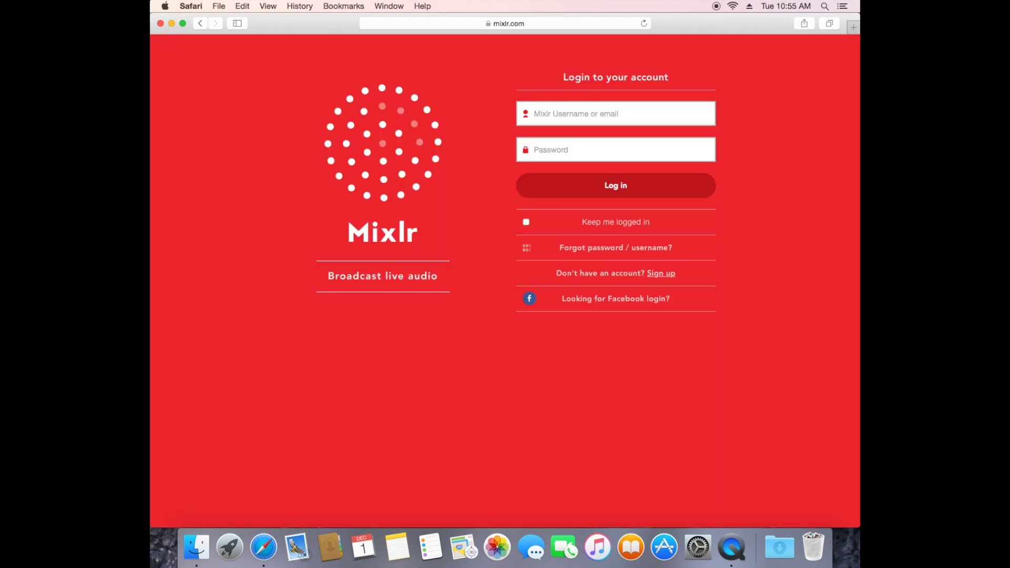
pyautogui.write('m')
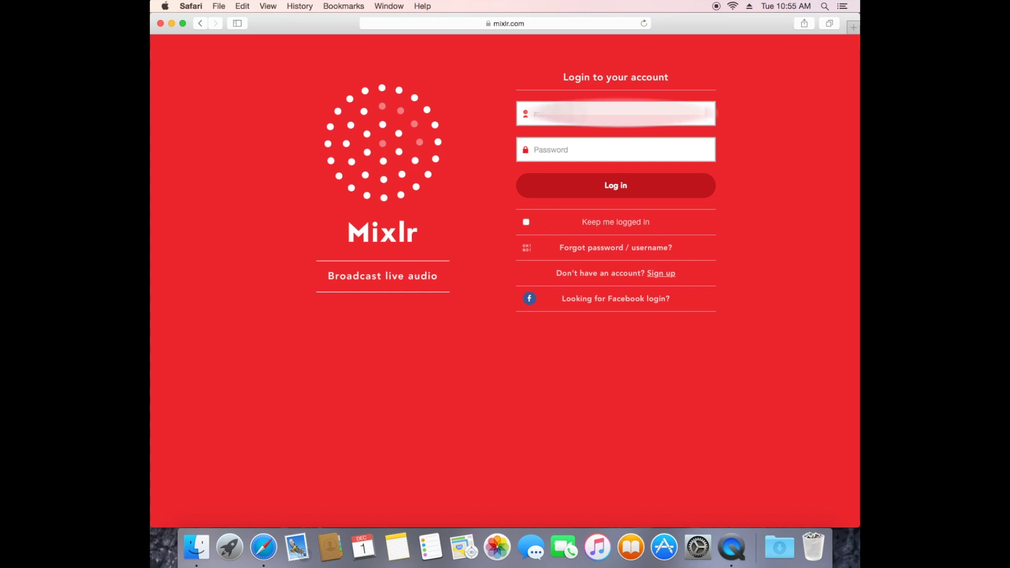
pyautogui.click(615, 149)
pyautogui.write('••')
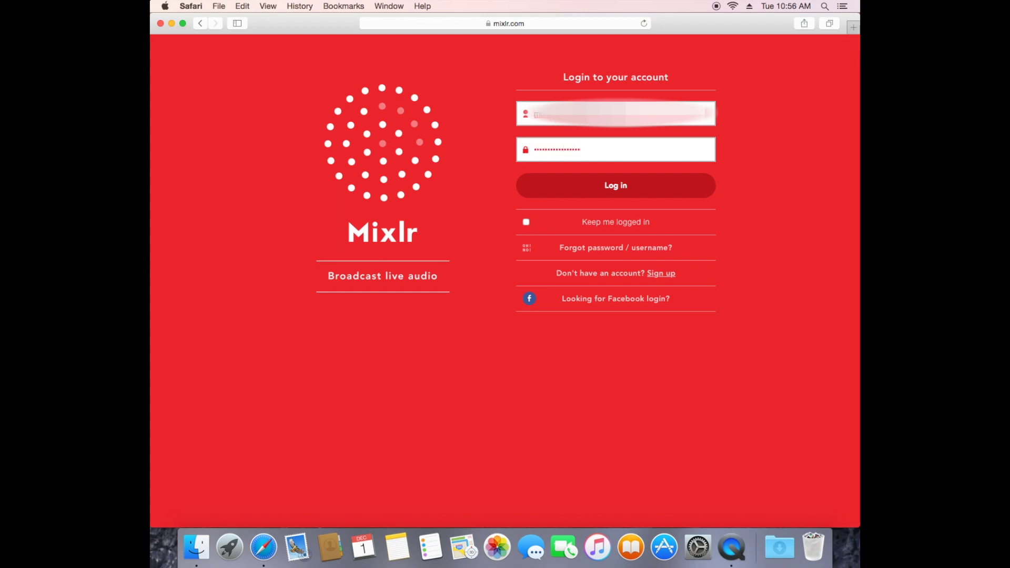
pyautogui.press('Return')
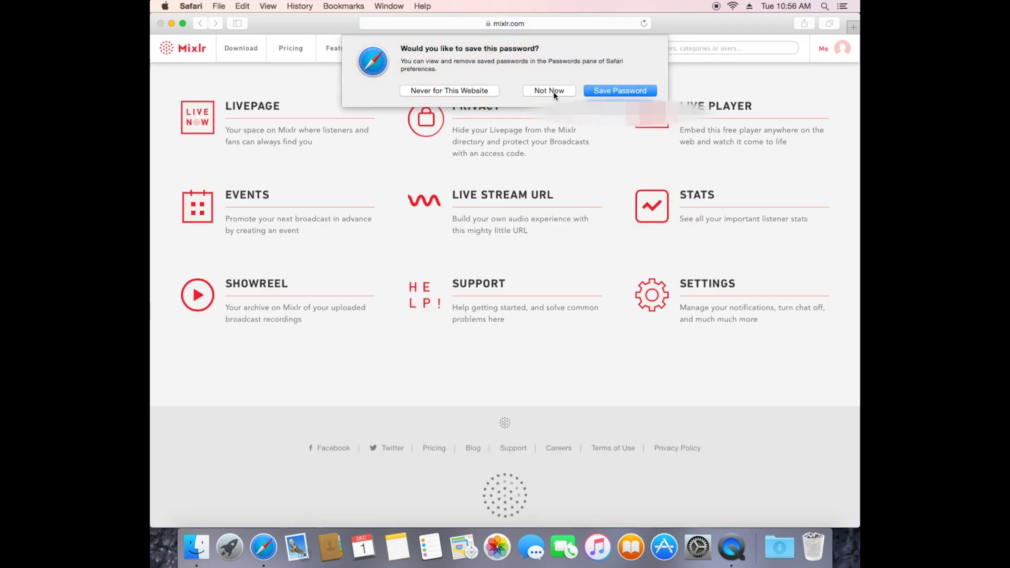
pyautogui.click(554, 92)
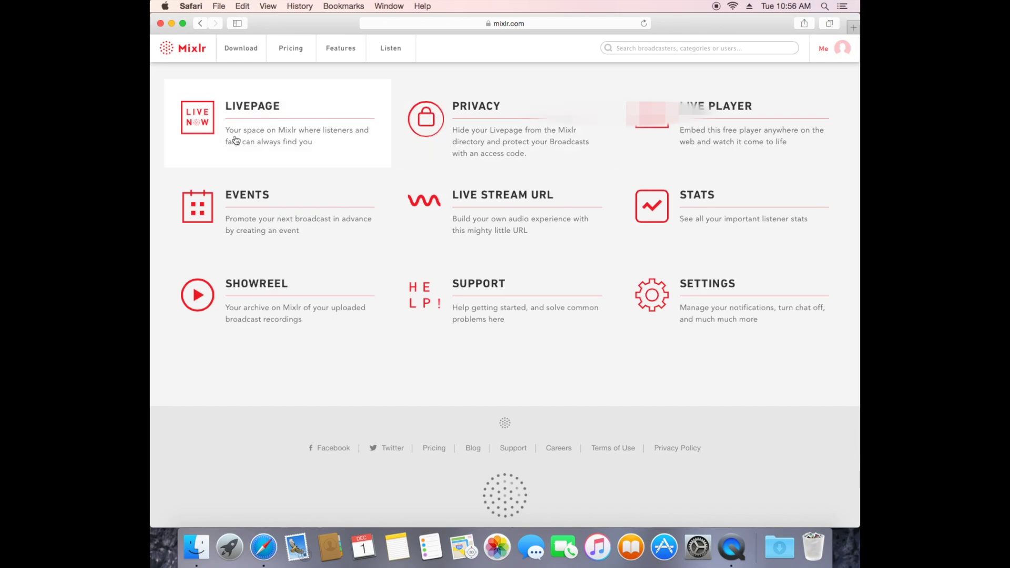
# Download the Mac OS X desktop version of Mixlr and open the downloaded Mixlr.dmg.
pyautogui.click(249, 54)
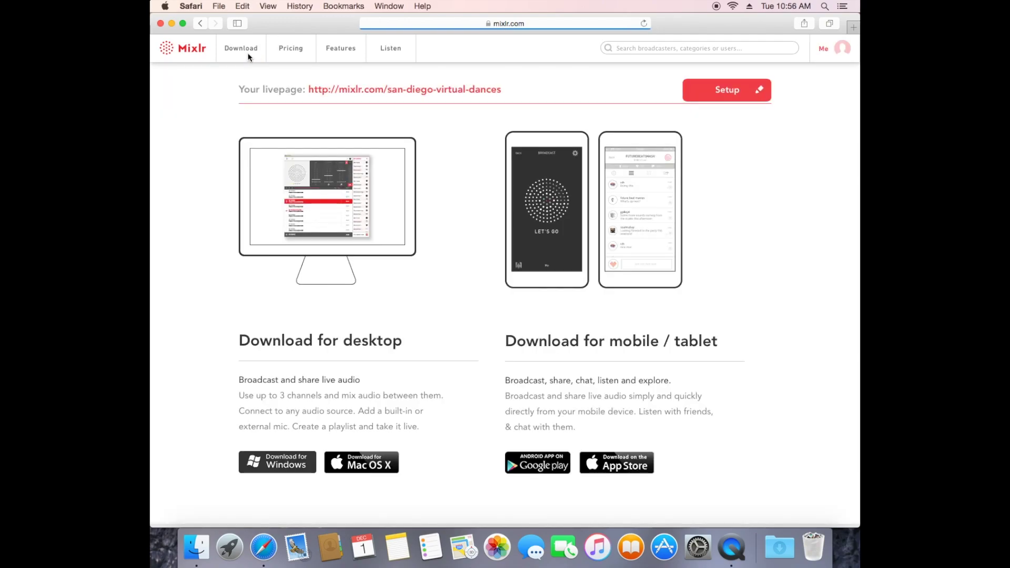
pyautogui.click(368, 467)
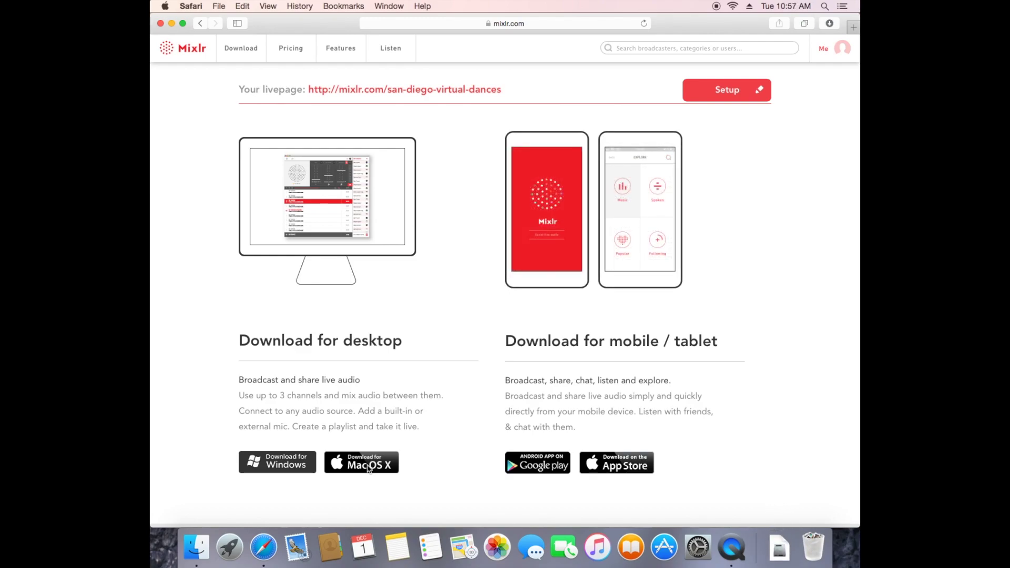
pyautogui.click(780, 556)
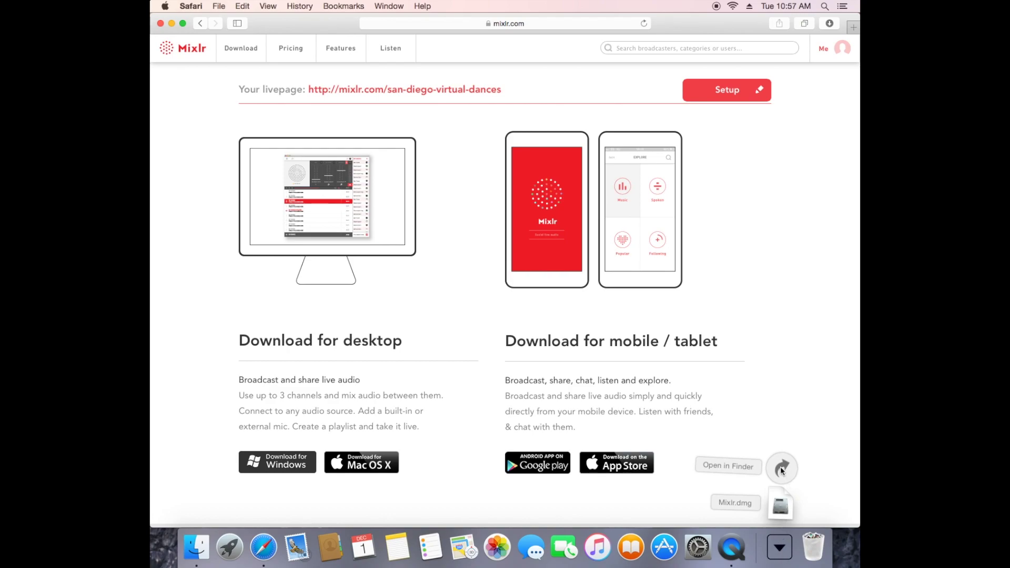
pyautogui.click(780, 499)
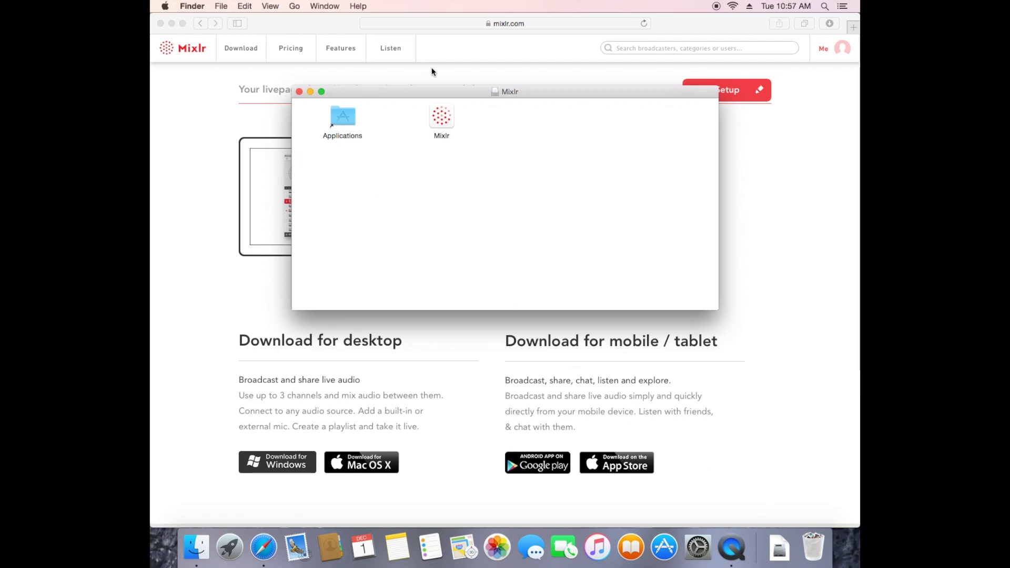
# Install Mixlr into the Applications folder and add it to the Dock from there.
pyautogui.moveTo(441, 120); pyautogui.dragTo(341, 117)
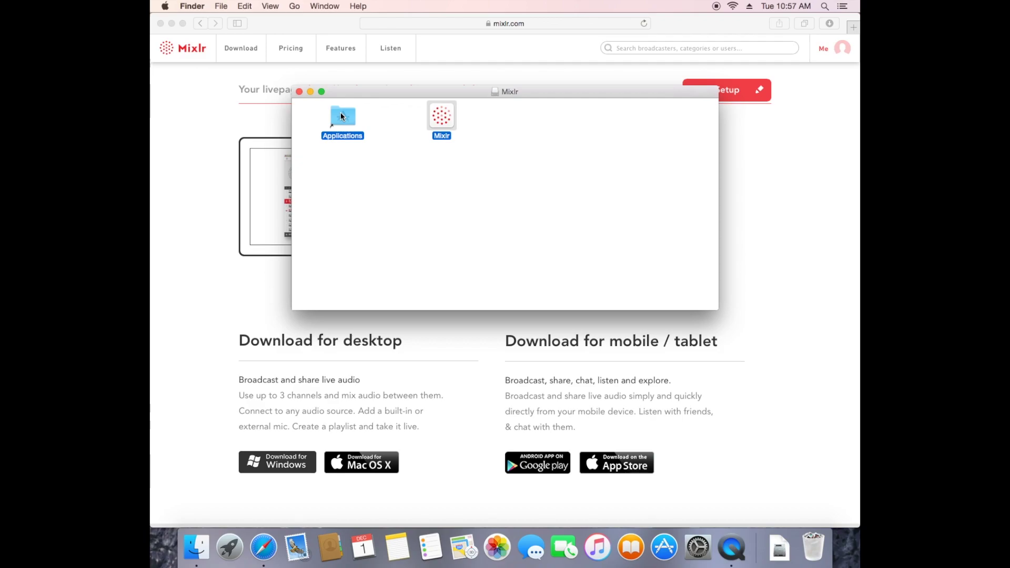
pyautogui.moveTo(341, 116); pyautogui.dragTo(341, 116)
pyautogui.doubleClick(349, 122)
pyautogui.click(350, 182)
pyautogui.moveTo(350, 182); pyautogui.dragTo(580, 555)
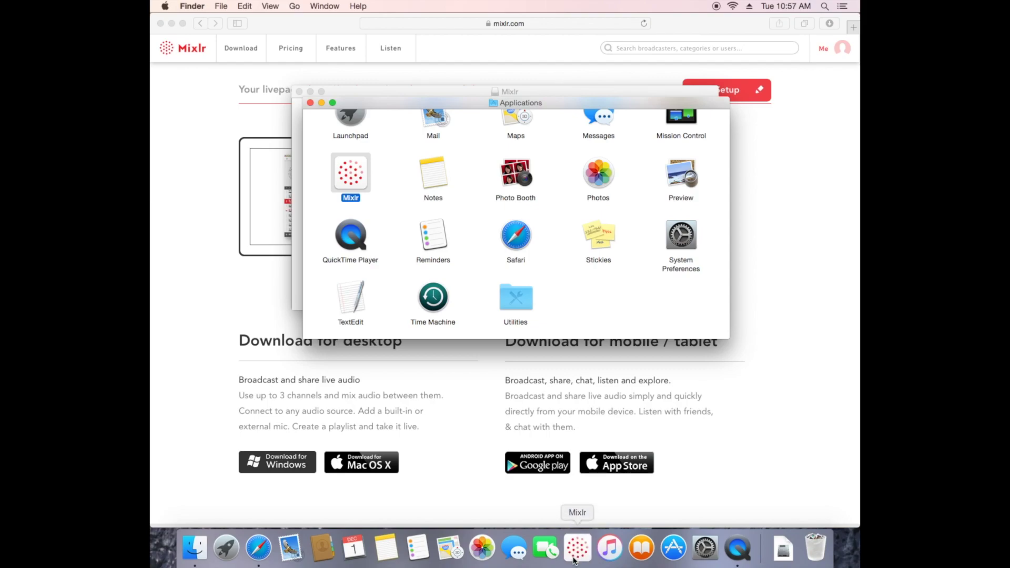
# Switch to Safari, search the web for "spotify", and open the Spotify website.
pyautogui.click(617, 24)
pyautogui.write('spotify')
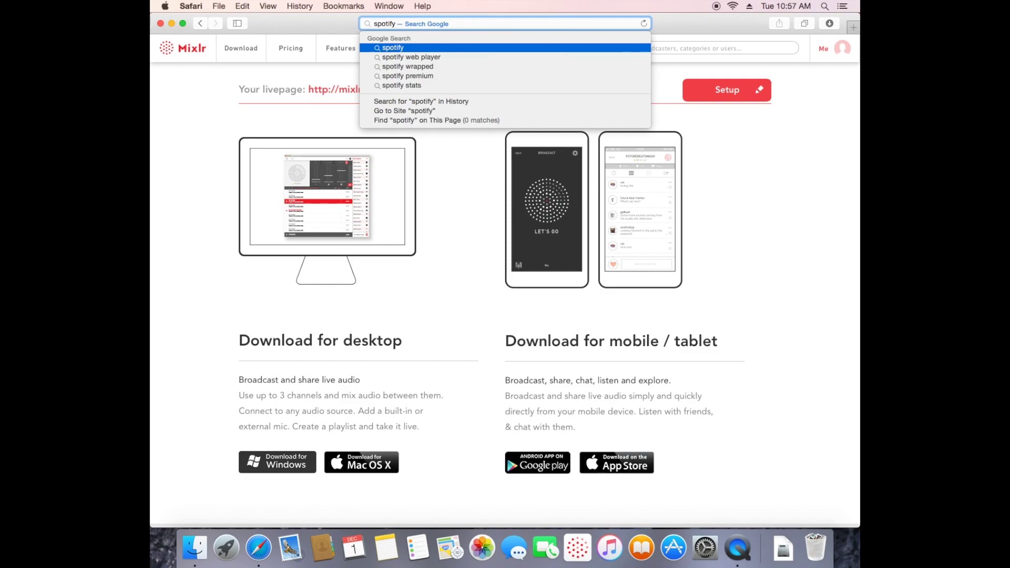
pyautogui.press('Return')
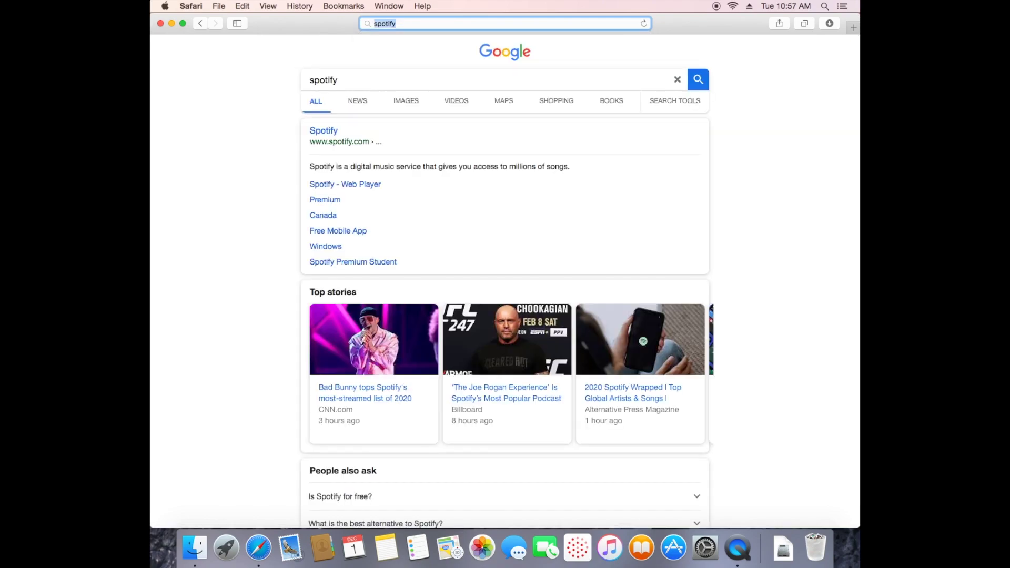
pyautogui.scroll(-2, 387, 92)
pyautogui.click(323, 89)
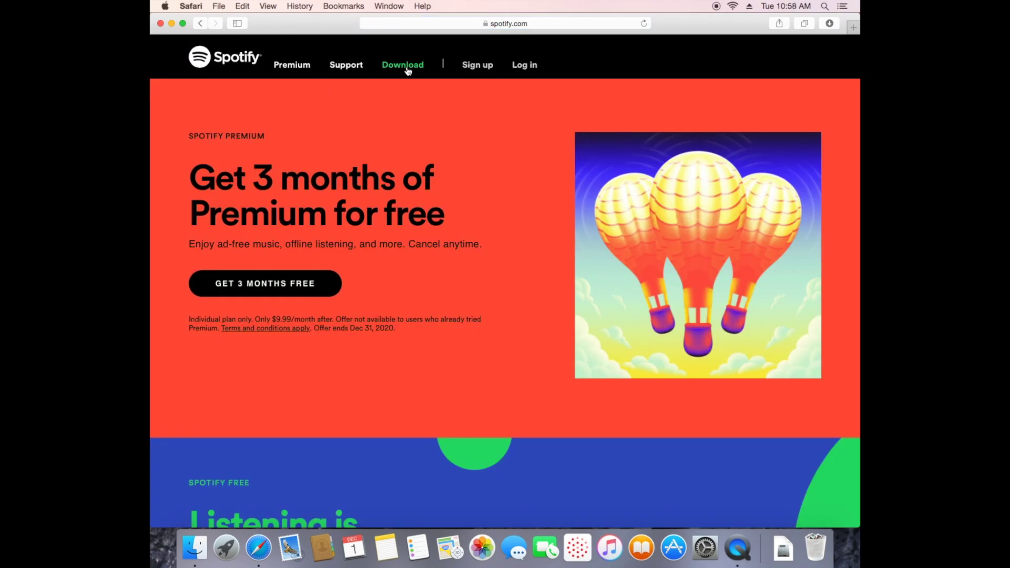
# Download Spotify for Mac and run the downloaded Spotify Installer, allowing it to open.
pyautogui.click(408, 65)
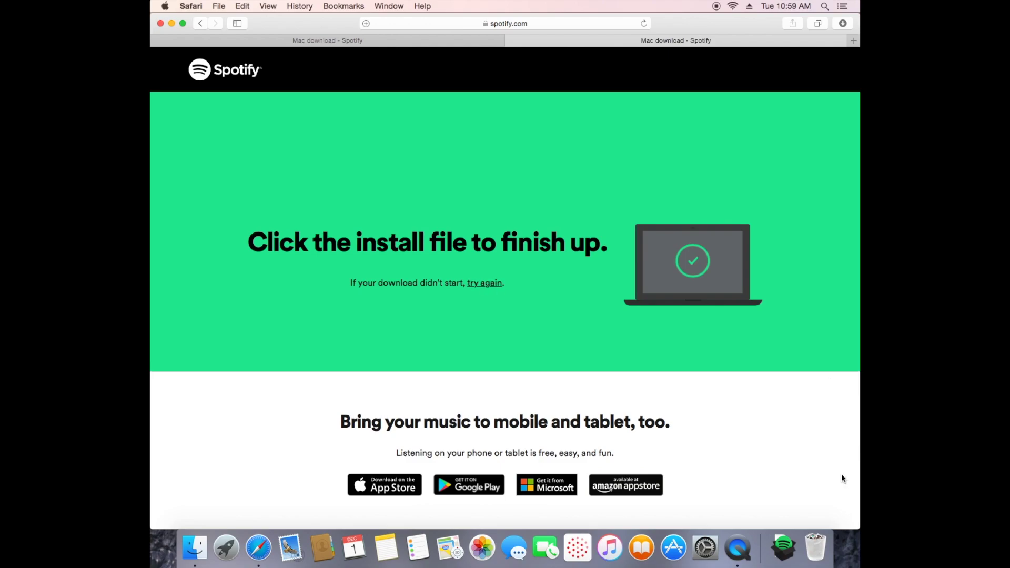
pyautogui.click(784, 550)
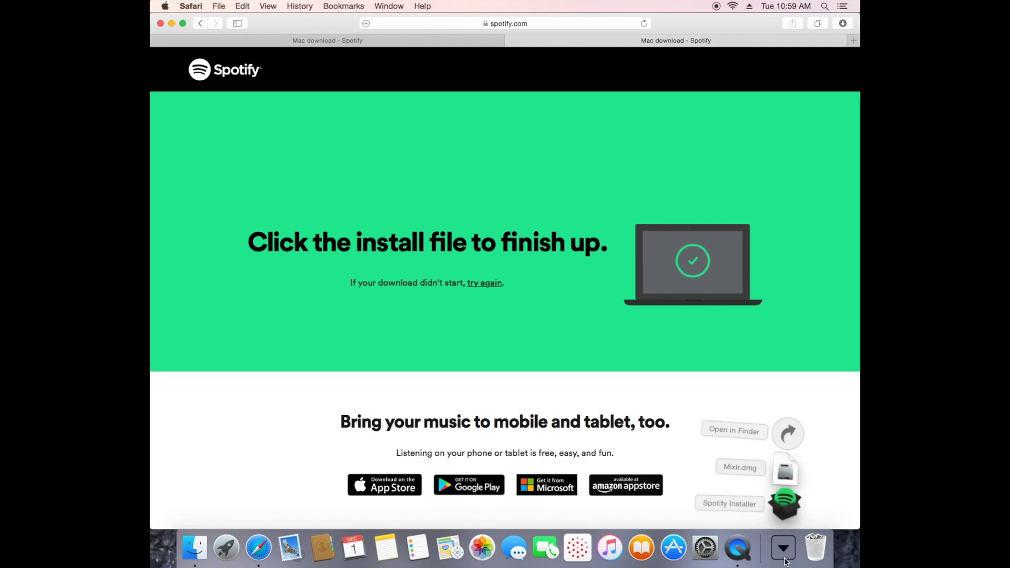
pyautogui.click(789, 506)
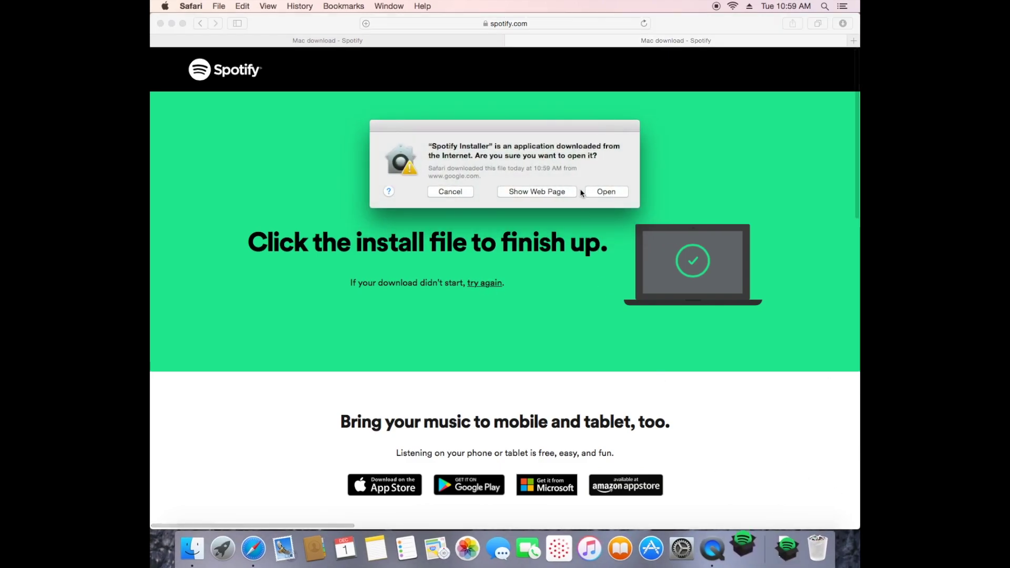
pyautogui.click(601, 192)
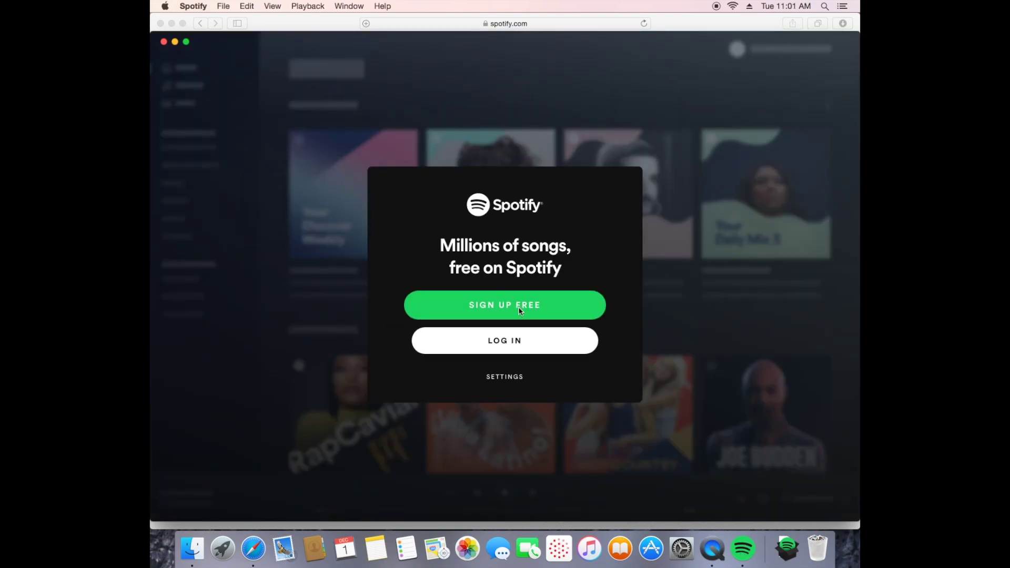
# Log in to the Spotify desktop app with the account's email or username and password.
pyautogui.click(515, 347)
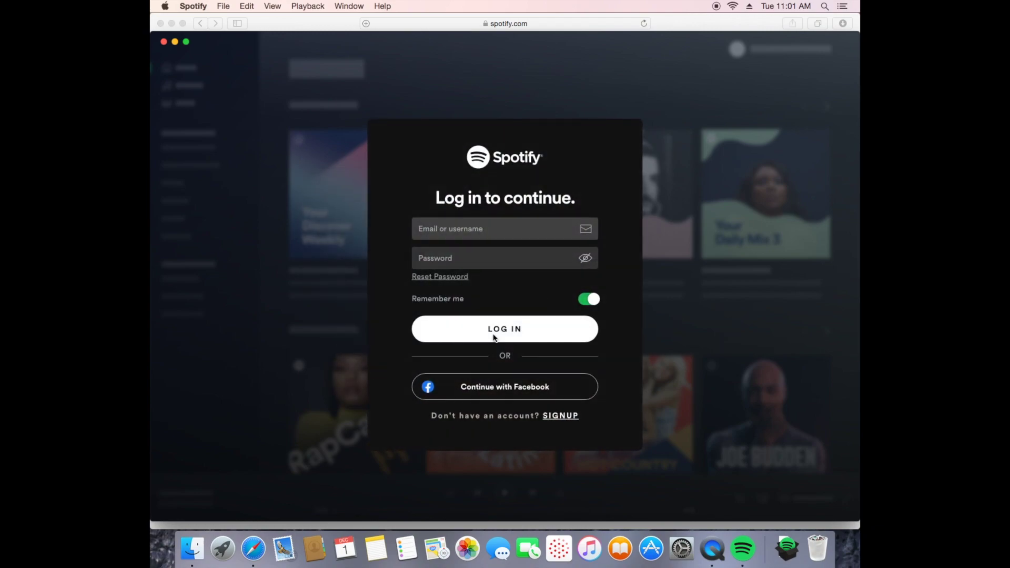
pyautogui.write('big')
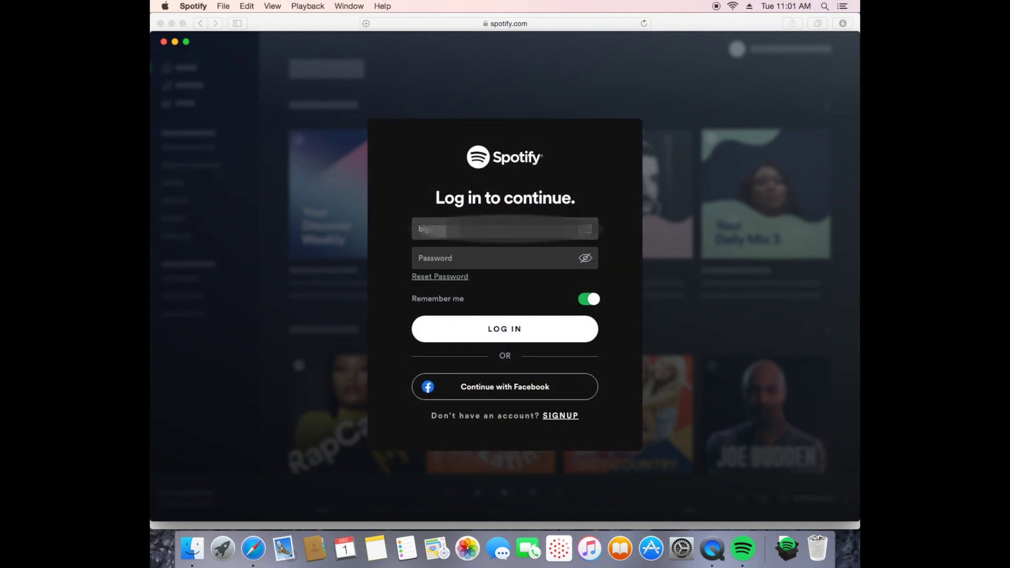
pyautogui.write('********')
pyautogui.click(419, 258)
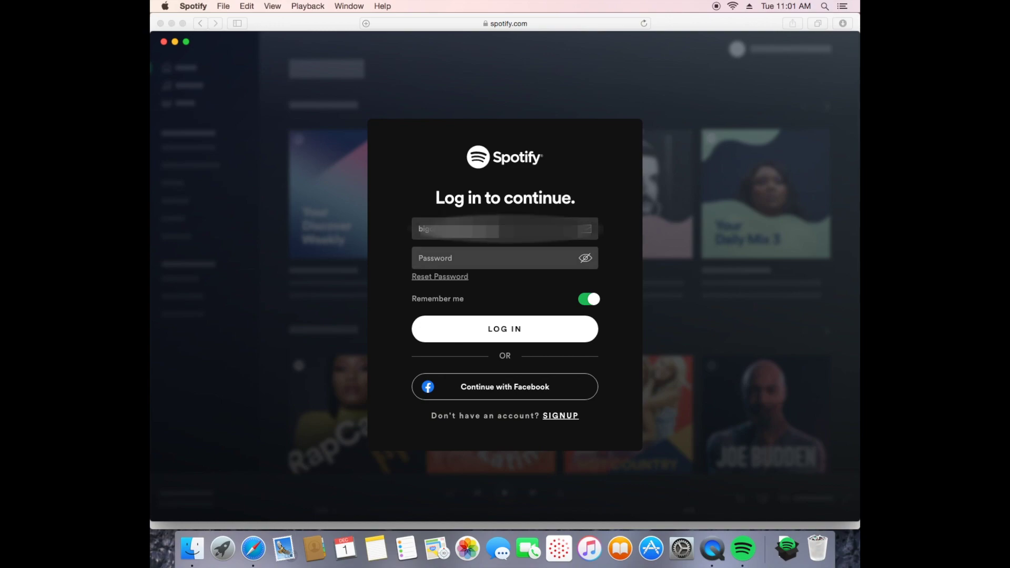
pyautogui.write('**')
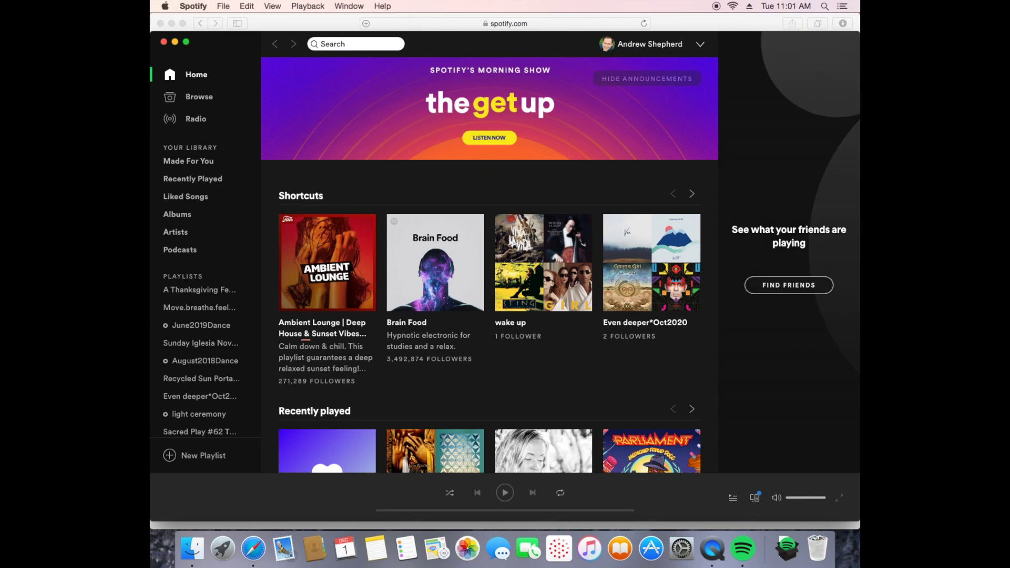
# Switch to the Applications folder in Finder and add Spotify to the Dock beside Mixlr.
pyautogui.moveTo(526, 233)
pyautogui.click(192, 549)
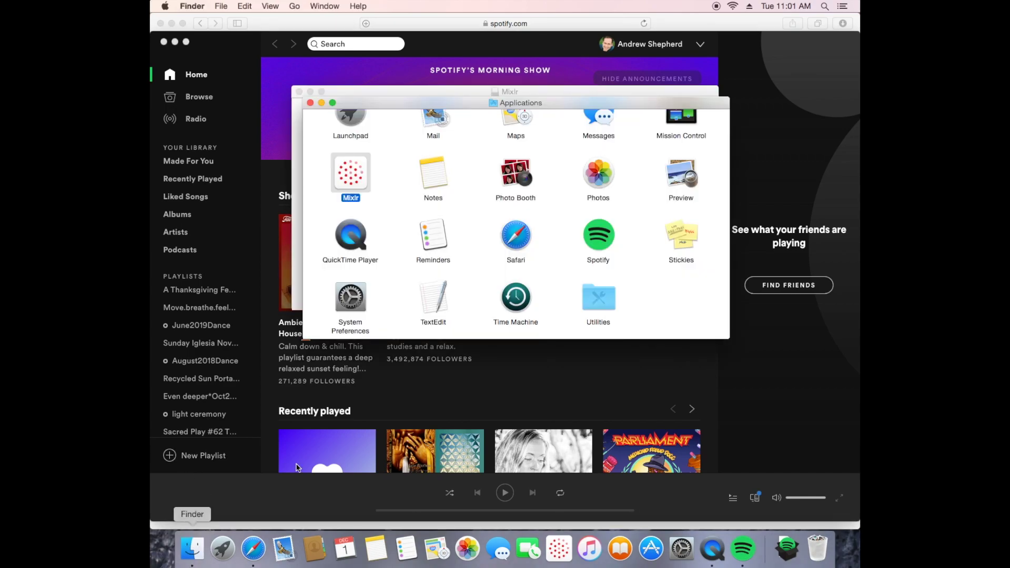
pyautogui.moveTo(605, 240); pyautogui.dragTo(581, 551)
# Close the Safari window with the Spotify download page and move the Spotify window up below the menu bar.
pyautogui.press('super+Tab')
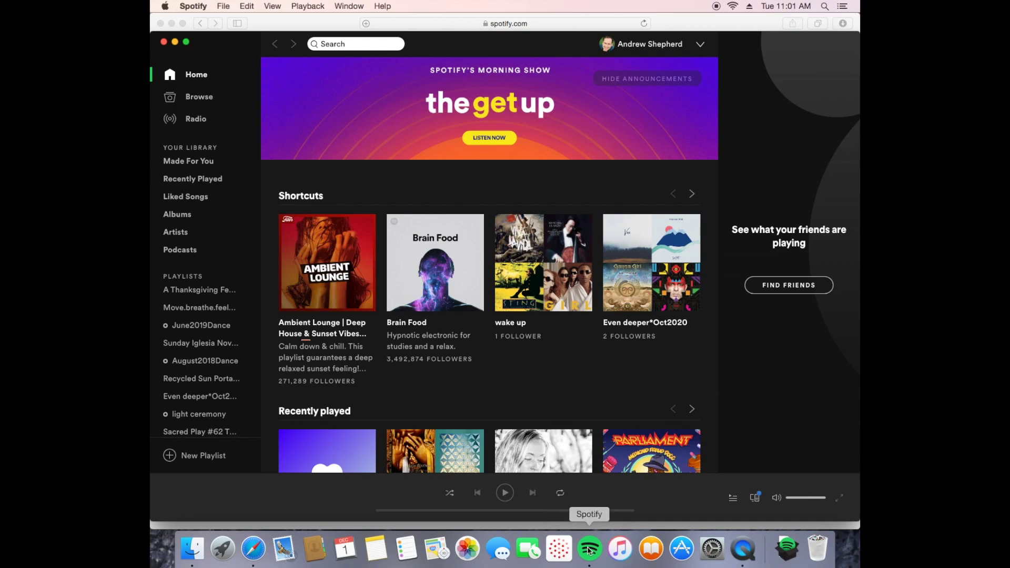
pyautogui.press('super+Tab')
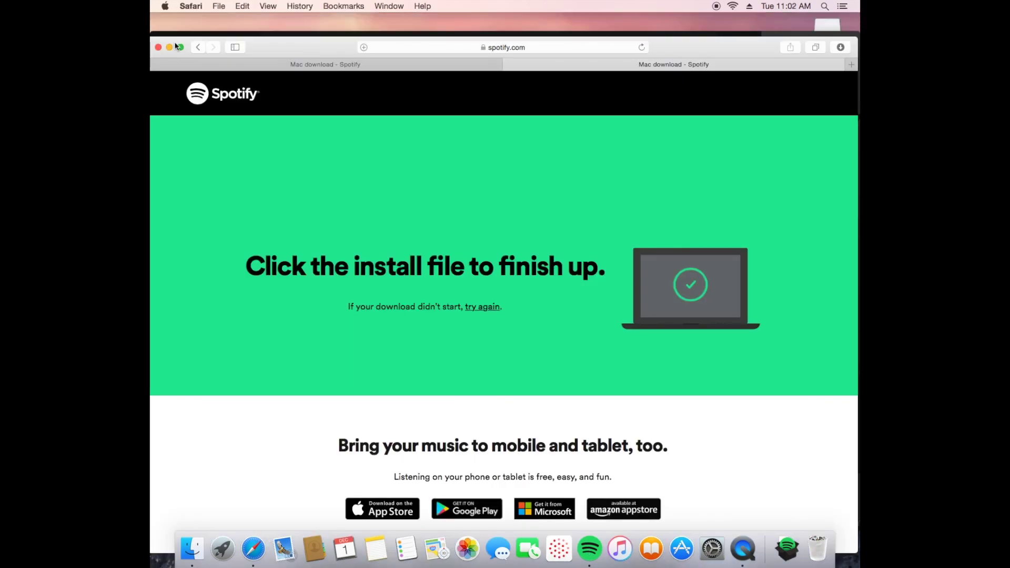
pyautogui.click(159, 45)
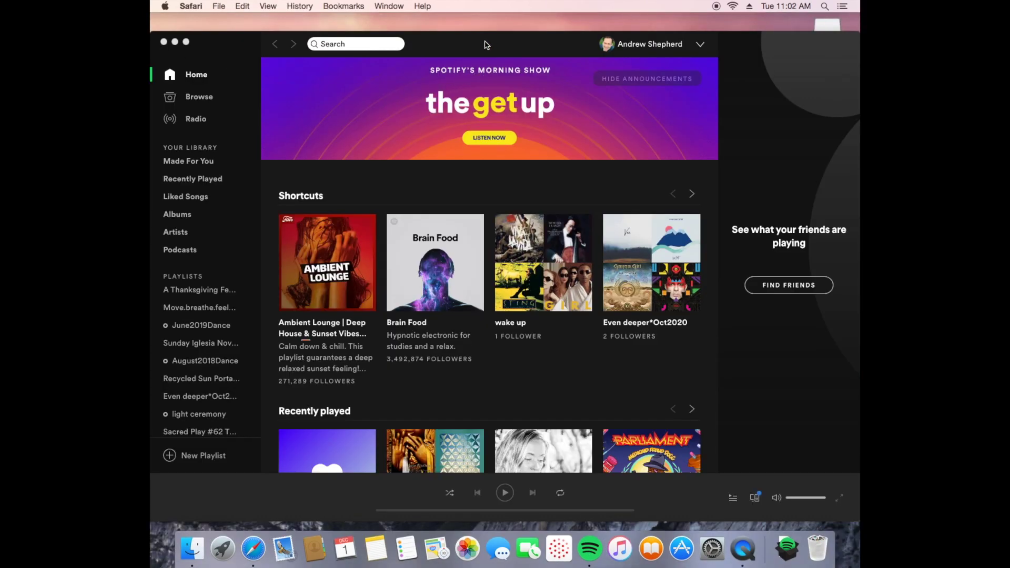
pyautogui.moveTo(485, 42); pyautogui.dragTo(505, 14)
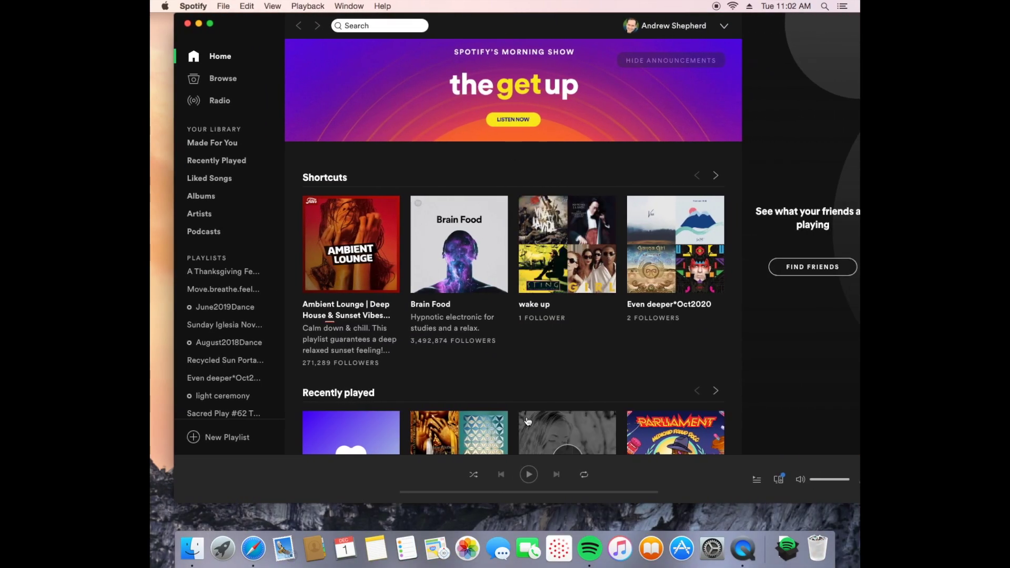
# Launch the Mixlr app, allow it to open, and log in with the account username or email and password.
pyautogui.click(559, 547)
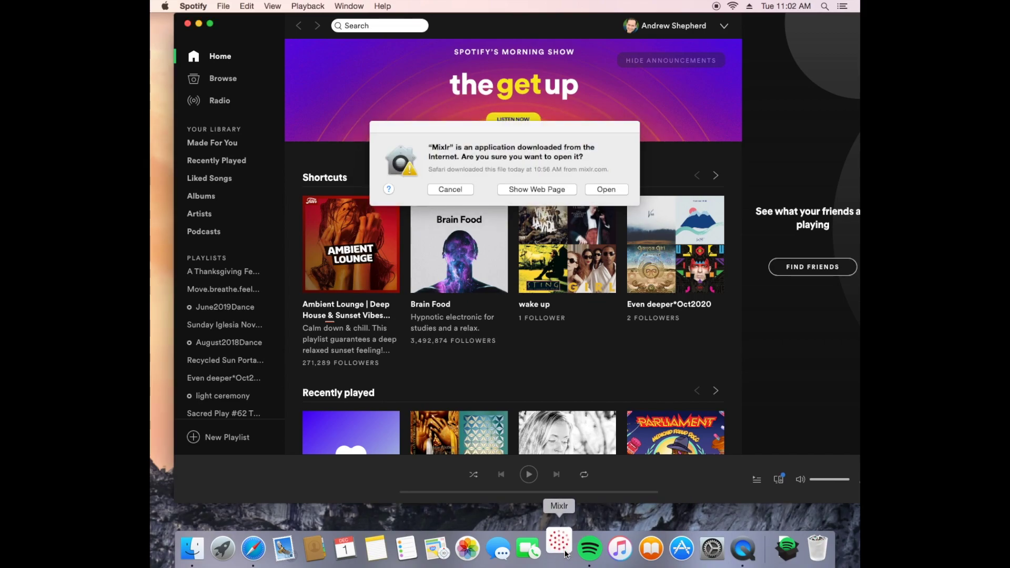
pyautogui.click(607, 192)
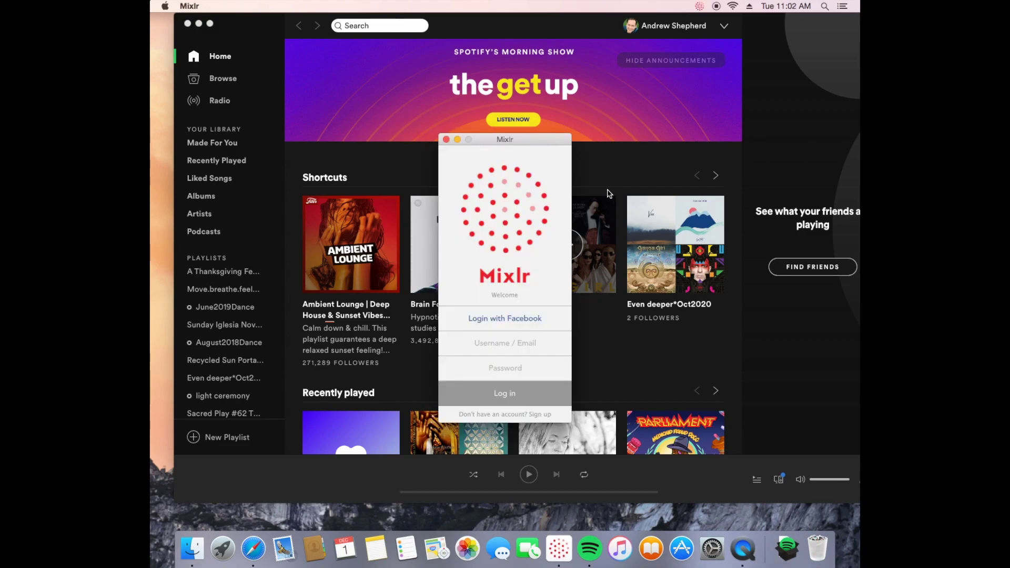
pyautogui.click(499, 346)
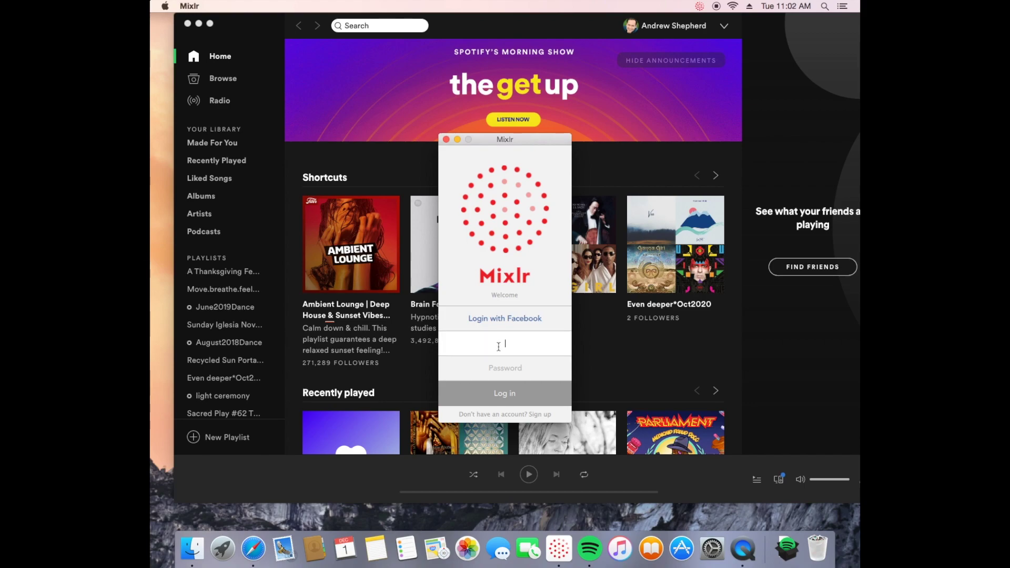
pyautogui.press('super+v')
pyautogui.press('Tab')
pyautogui.write('•••••••••••••••••')
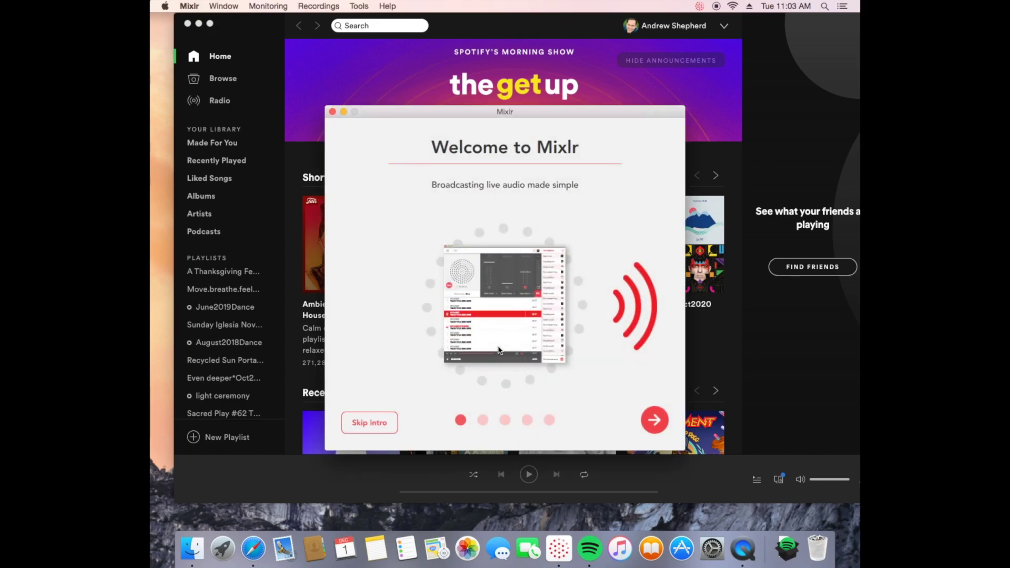
# Skip the Mixlr intro and run the sound check with the Internal Speakers / Headphones output.
pyautogui.click(376, 424)
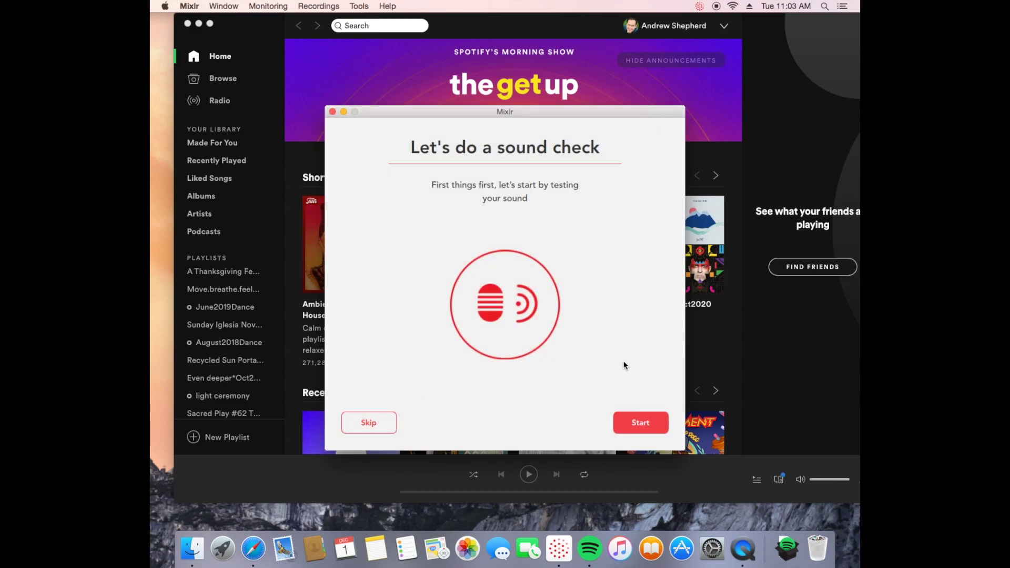
pyautogui.click(639, 425)
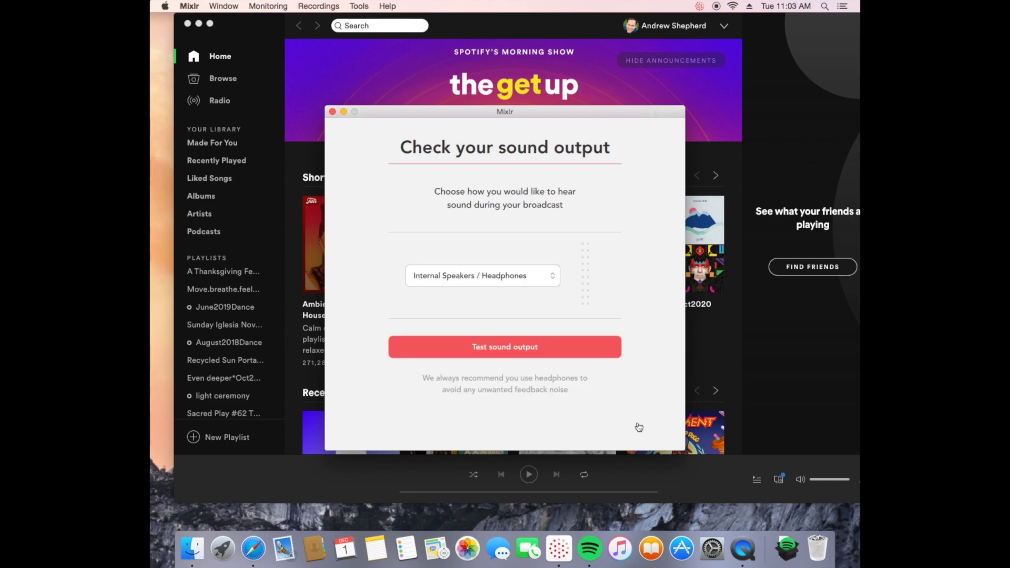
pyautogui.click(518, 347)
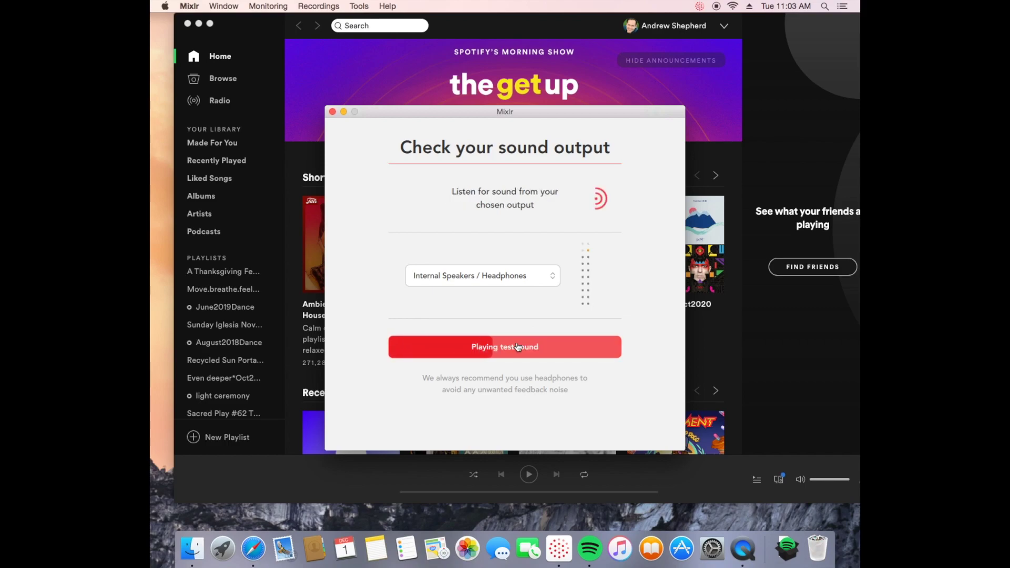
pyautogui.click(641, 423)
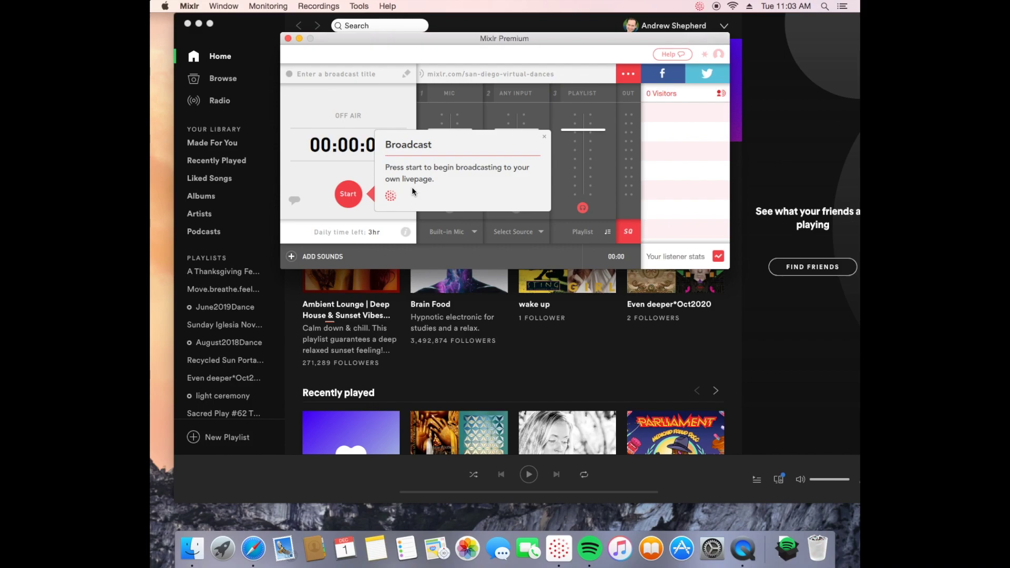
# Dismiss the Broadcast tip, move the Mixlr window lower, and bring the Playlist and Mic faders down to off.
pyautogui.click(544, 140)
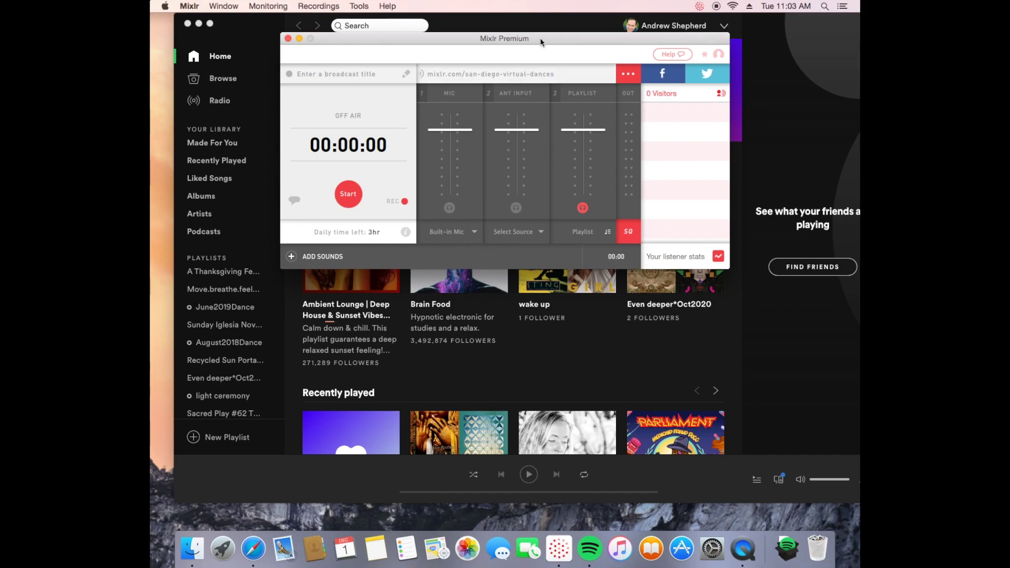
pyautogui.moveTo(540, 36); pyautogui.dragTo(522, 87)
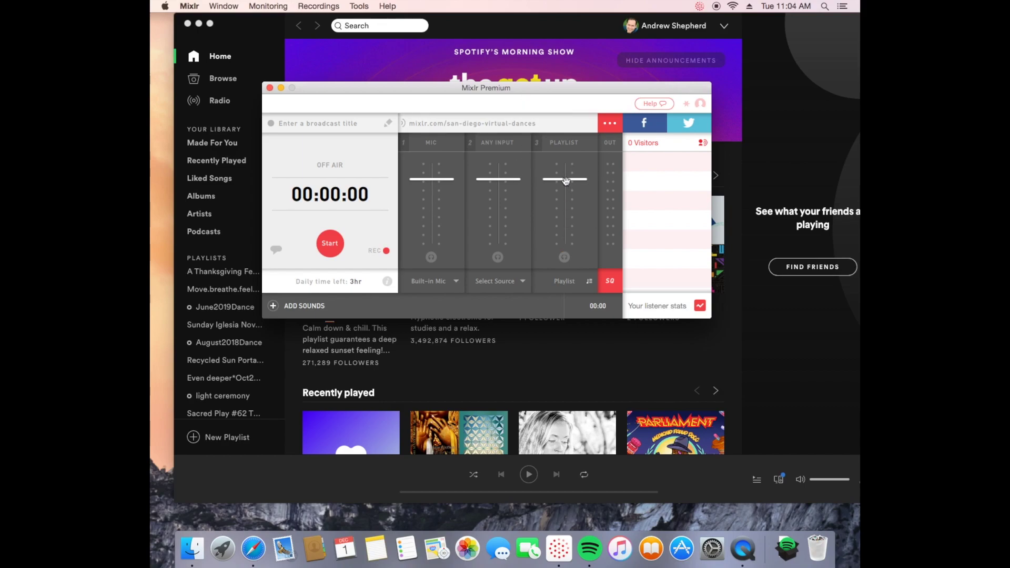
pyautogui.moveTo(565, 179); pyautogui.dragTo(570, 273)
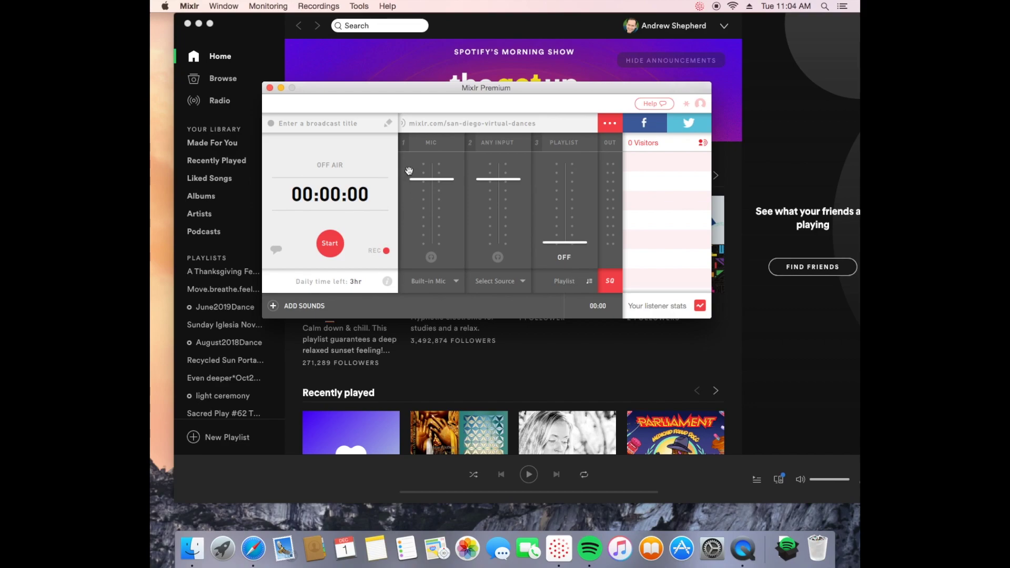
pyautogui.moveTo(428, 183); pyautogui.dragTo(430, 248)
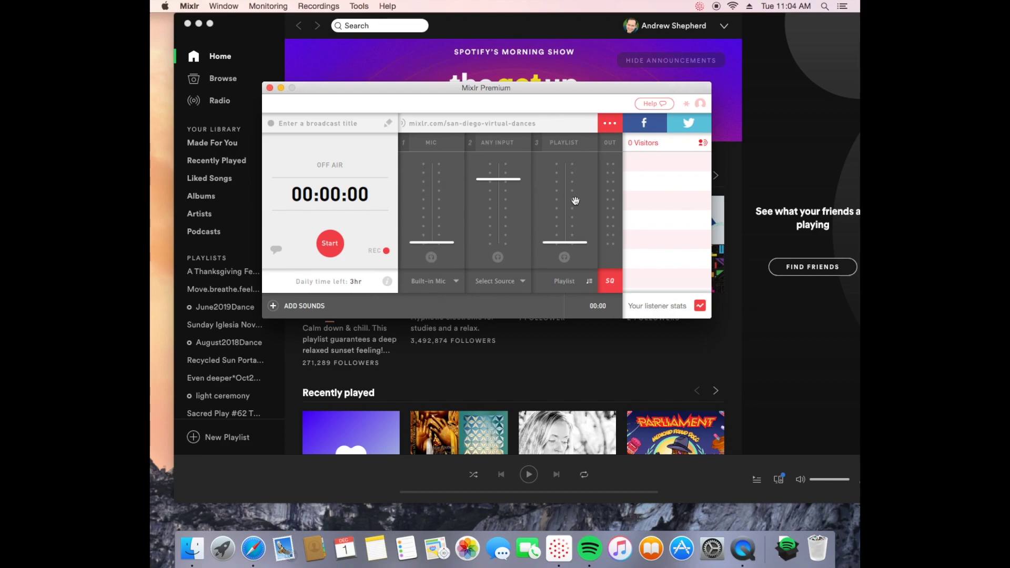
pyautogui.moveTo(504, 182); pyautogui.dragTo(503, 183)
# Install the Mixlr AudioLink plugin from the Any Input source options, authorizing the installation with the Mac account password.
pyautogui.click(519, 281)
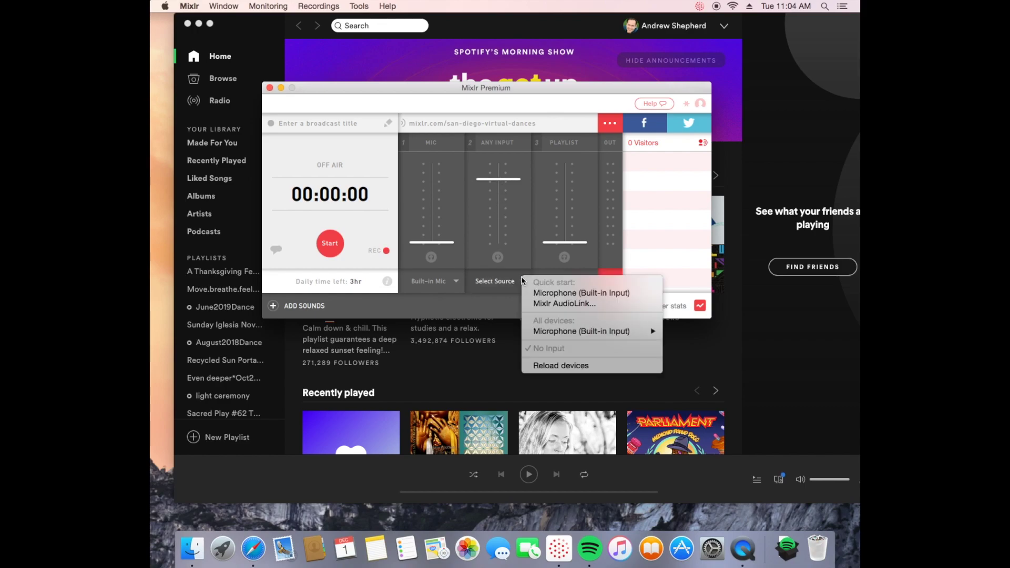
pyautogui.click(538, 304)
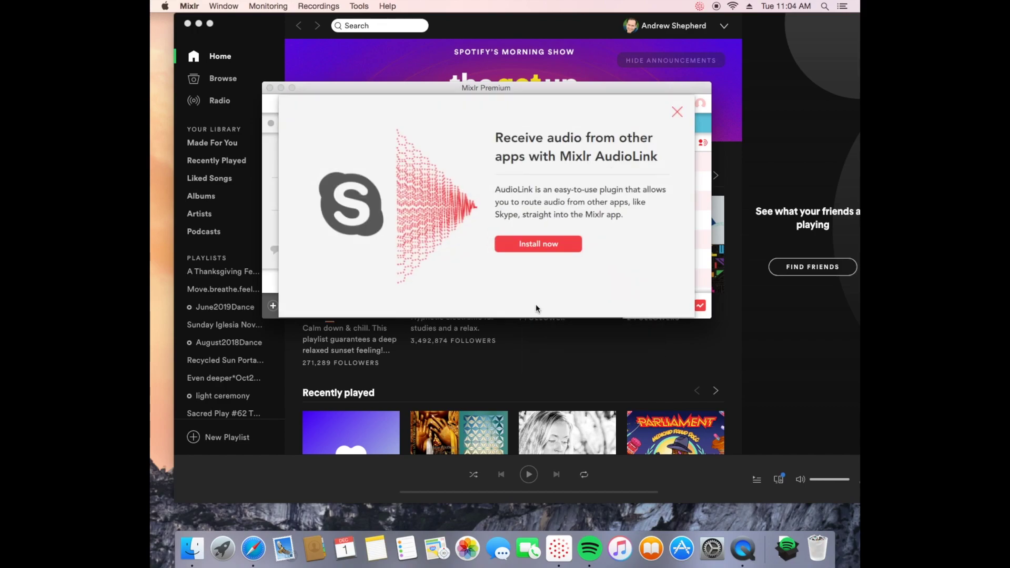
pyautogui.click(545, 244)
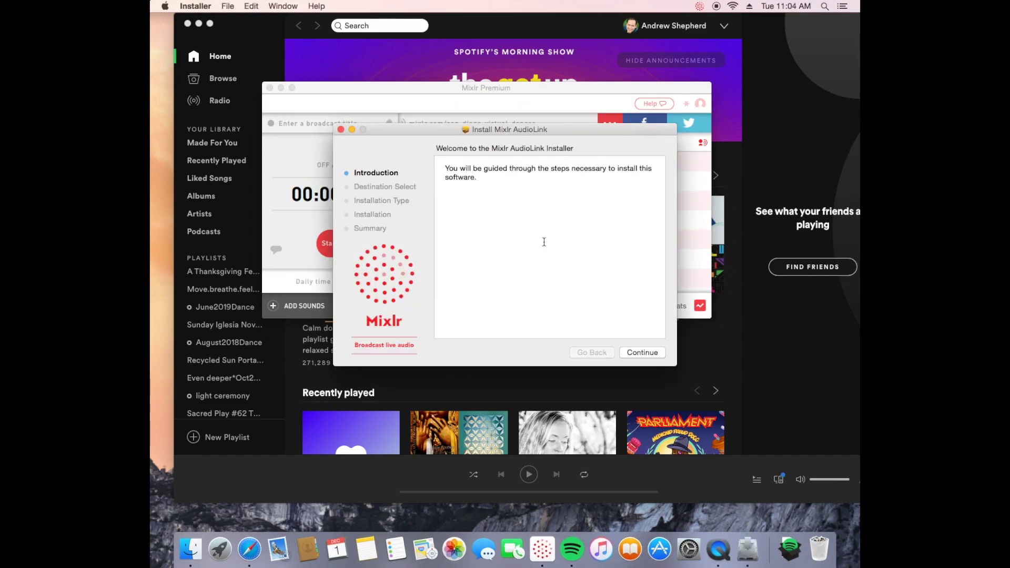
pyautogui.click(642, 355)
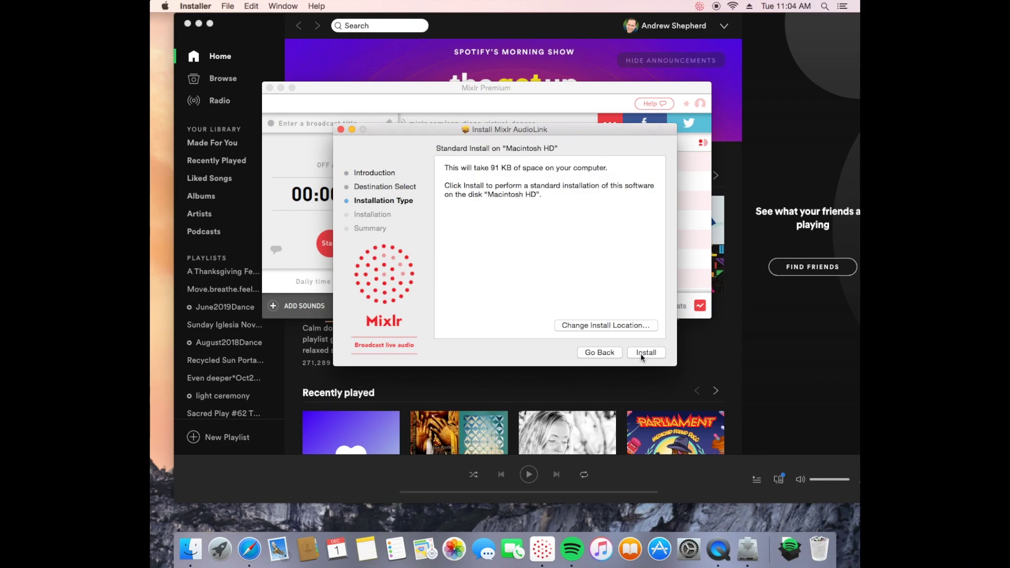
pyautogui.click(641, 354)
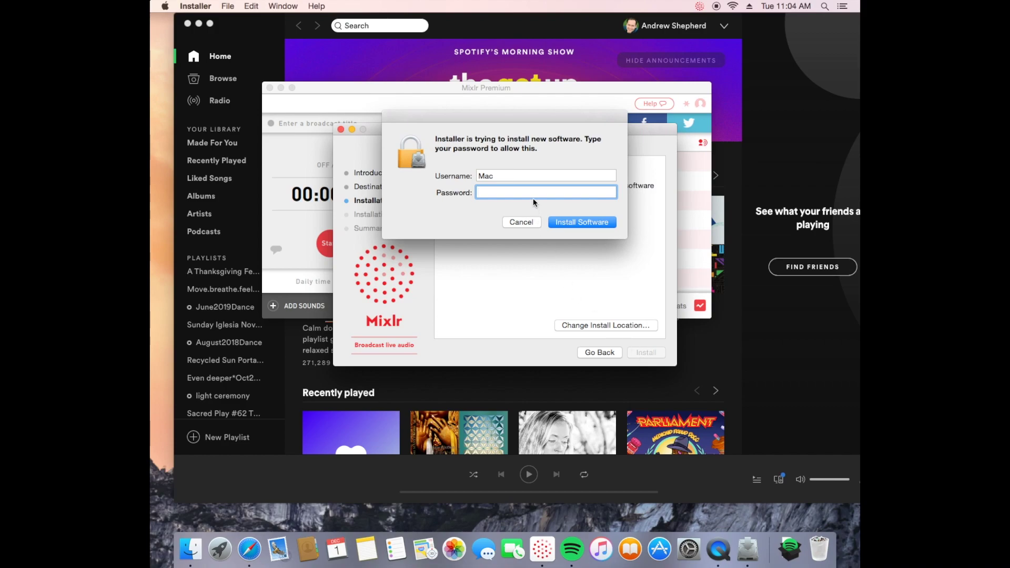
pyautogui.write('••••••••')
pyautogui.press('Return')
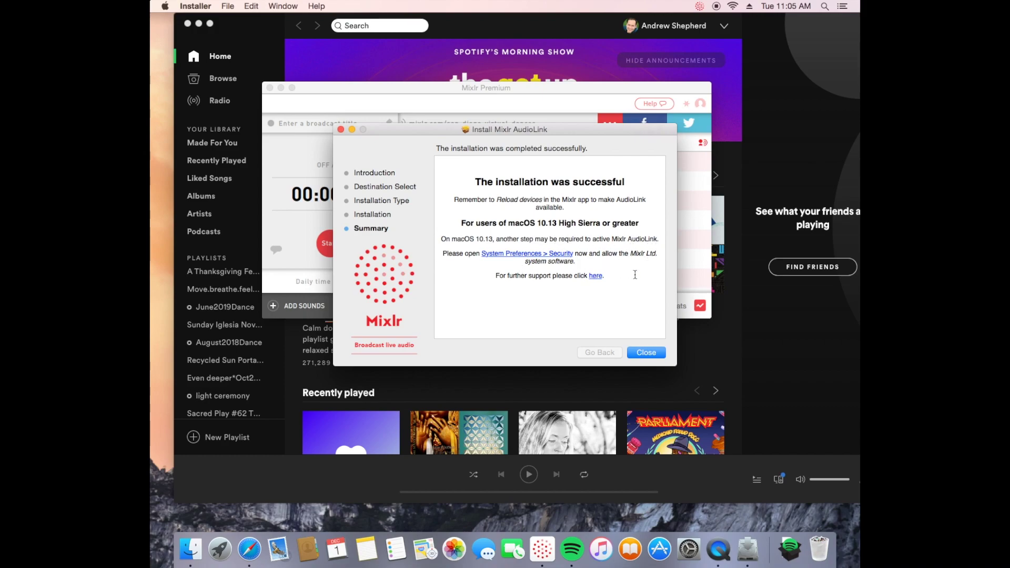
pyautogui.click(647, 353)
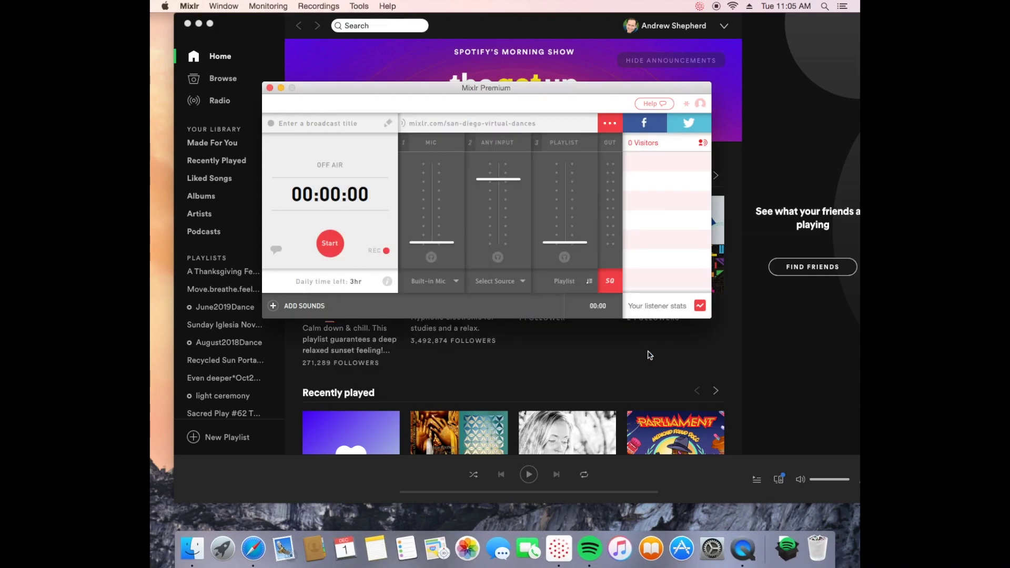
# Try to set Mixlr AudioLink as the source of the Any Input channel.
pyautogui.click(523, 281)
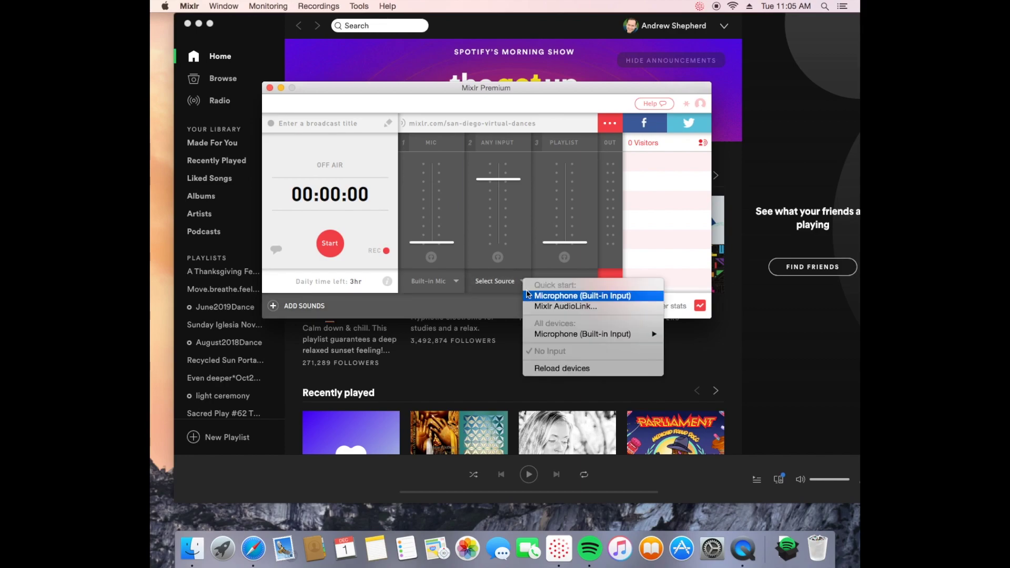
pyautogui.click(541, 306)
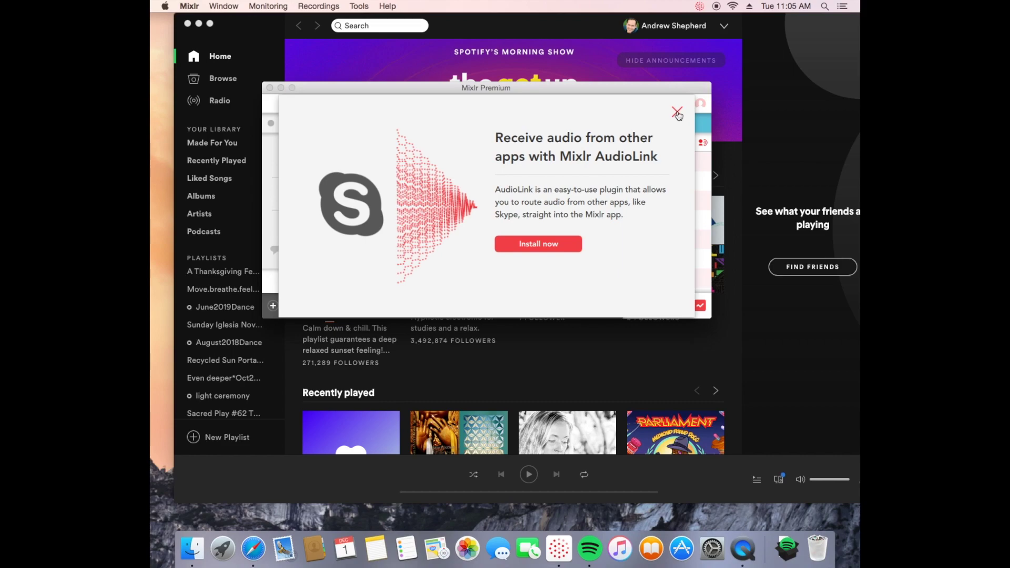
pyautogui.click(677, 113)
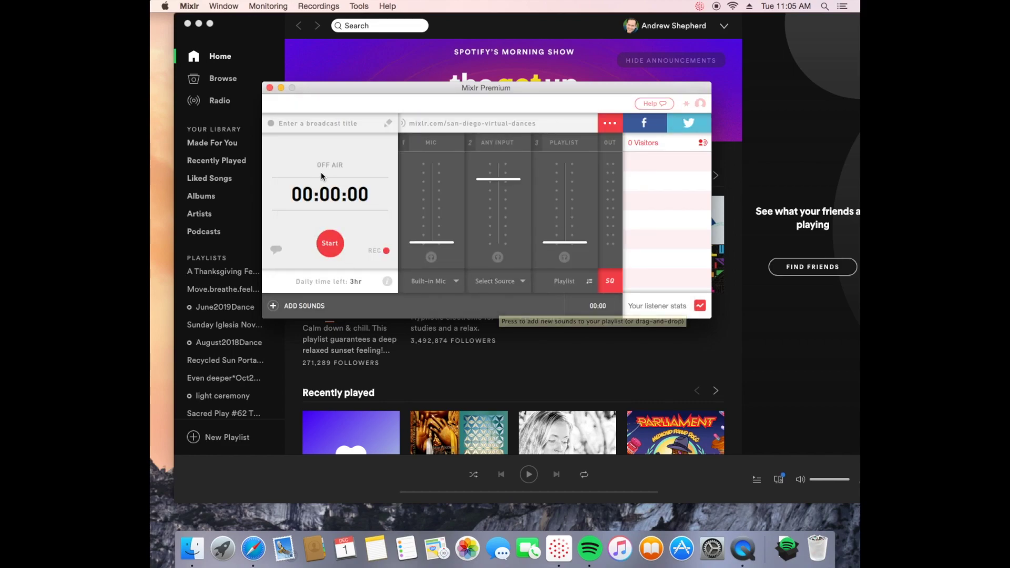
# Quit Mixlr and Spotify and restart the Mac.
pyautogui.press('super+q')
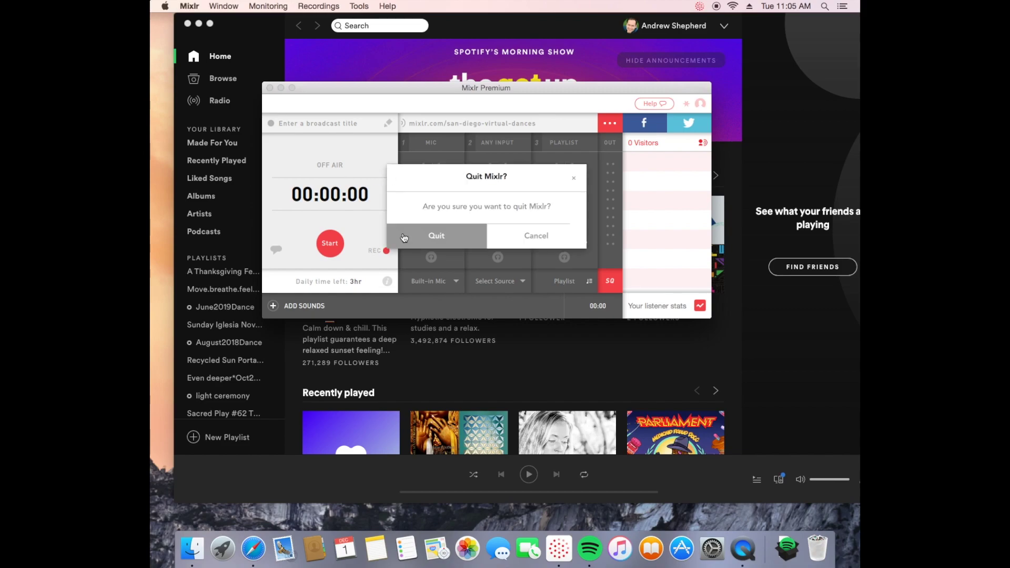
pyautogui.click(441, 237)
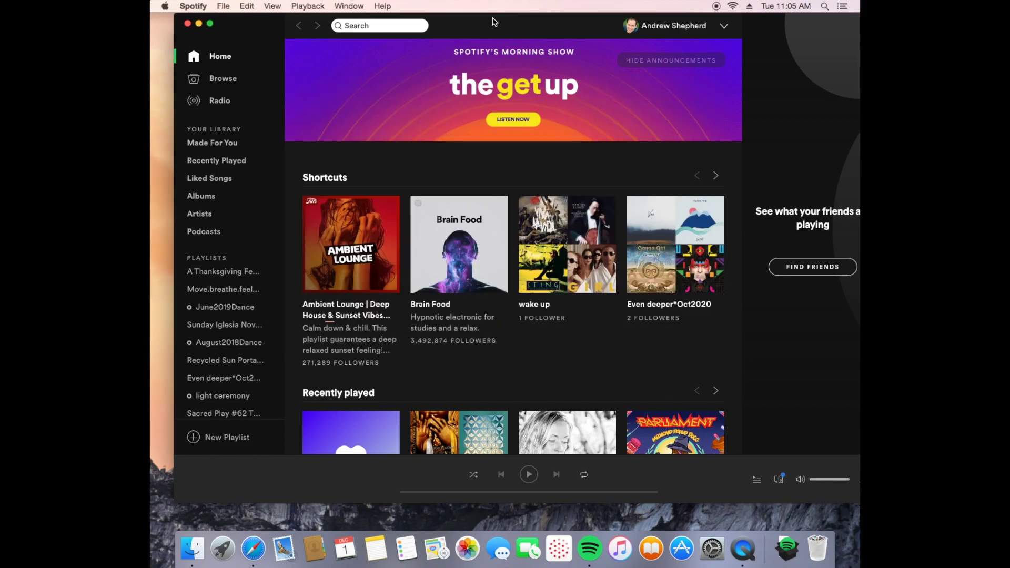
pyautogui.press('super+q')
pyautogui.click(164, 5)
pyautogui.click(184, 109)
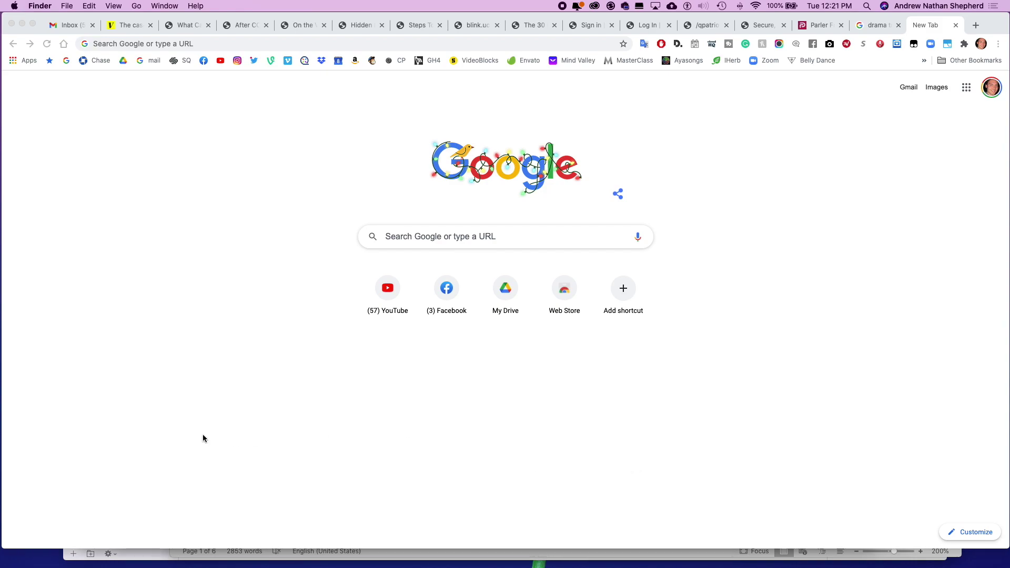
# Launch Mixlr and Spotify, and set the Any Input source to Microphone (Built-in Input).
pyautogui.moveTo(1, 451)
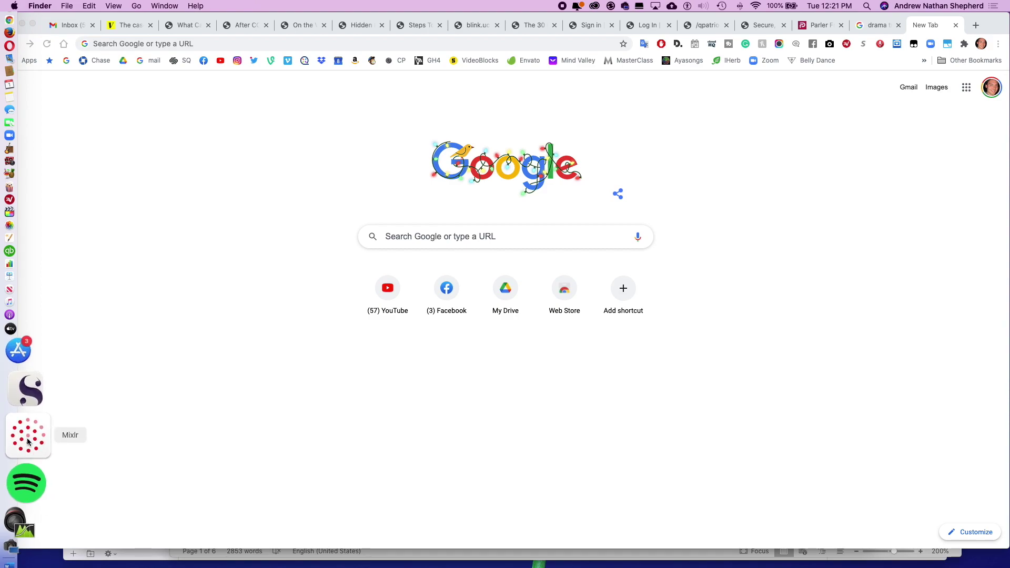
pyautogui.click(28, 441)
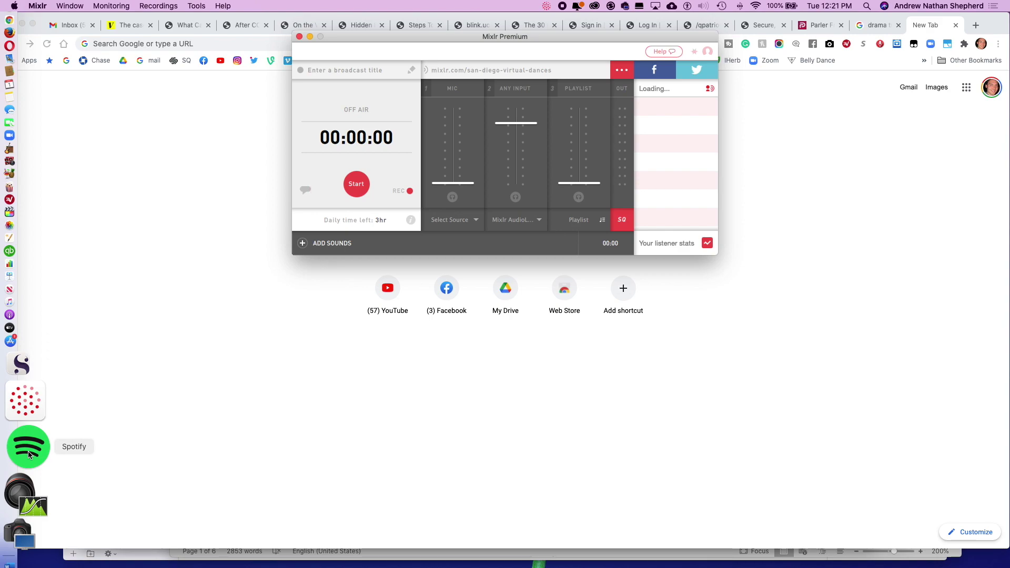
pyautogui.click(539, 219)
pyautogui.click(567, 233)
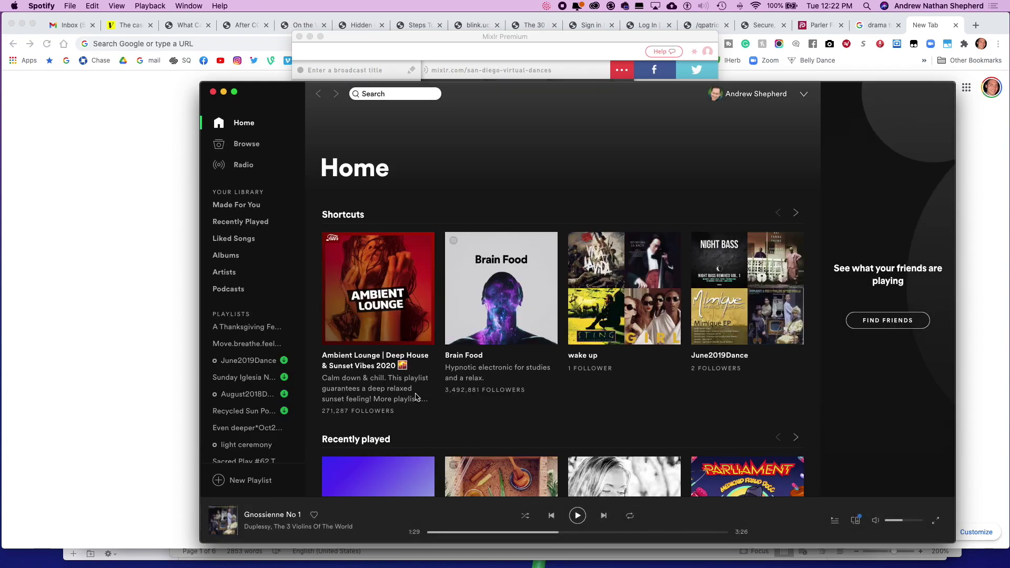
# Open the June2019Dance playlist in Spotify and start playing it.
pyautogui.click(245, 363)
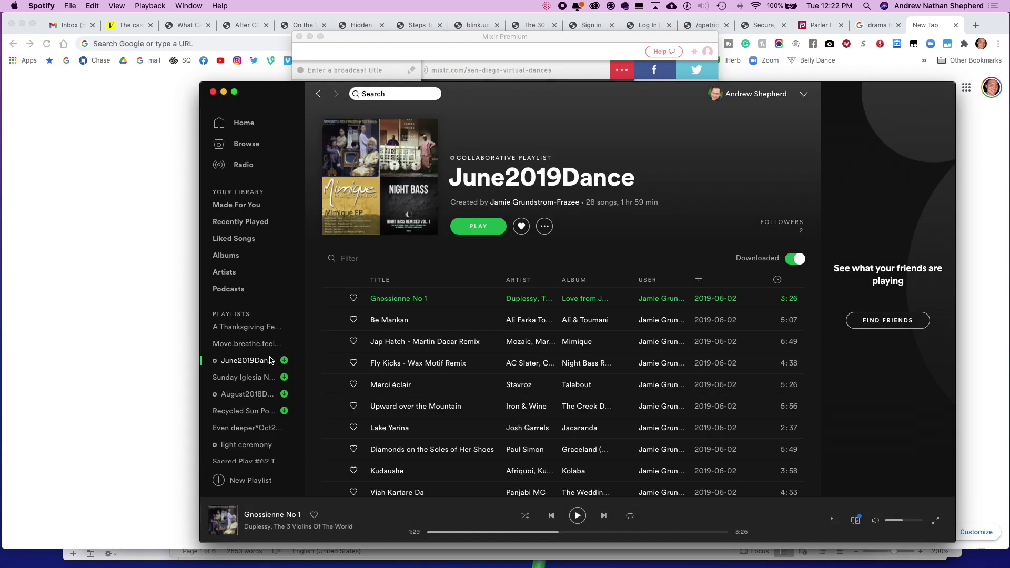
pyautogui.click(473, 234)
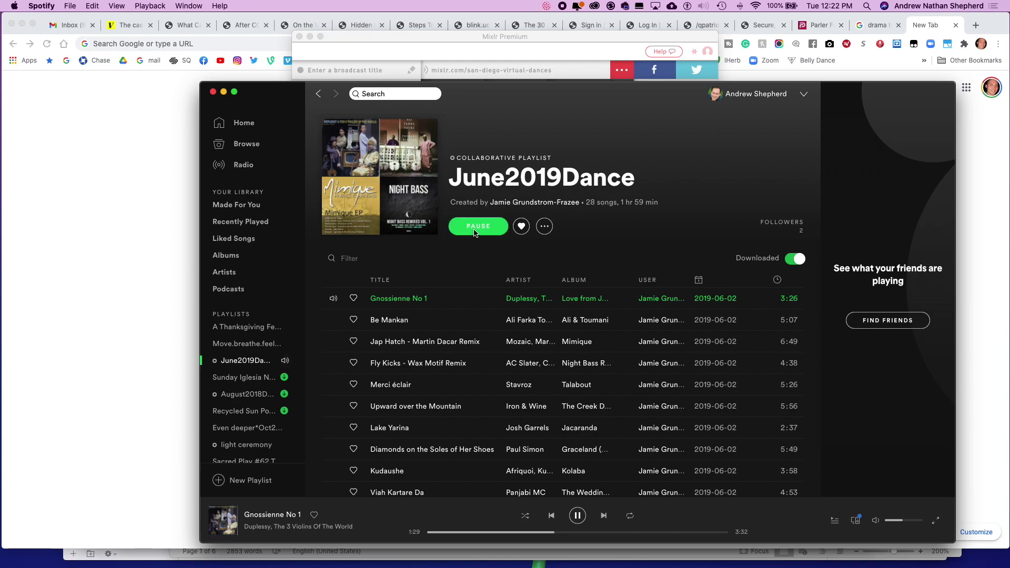
# Switch to Mixlr and set the Any Input source to Mixlr AudioLink.
pyautogui.press('super+Tab')
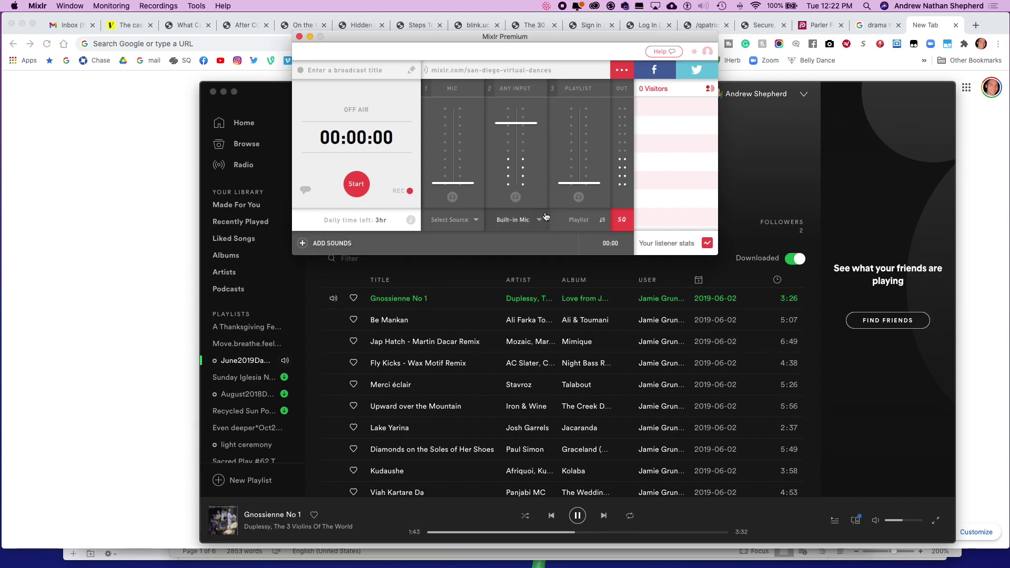
pyautogui.click(542, 221)
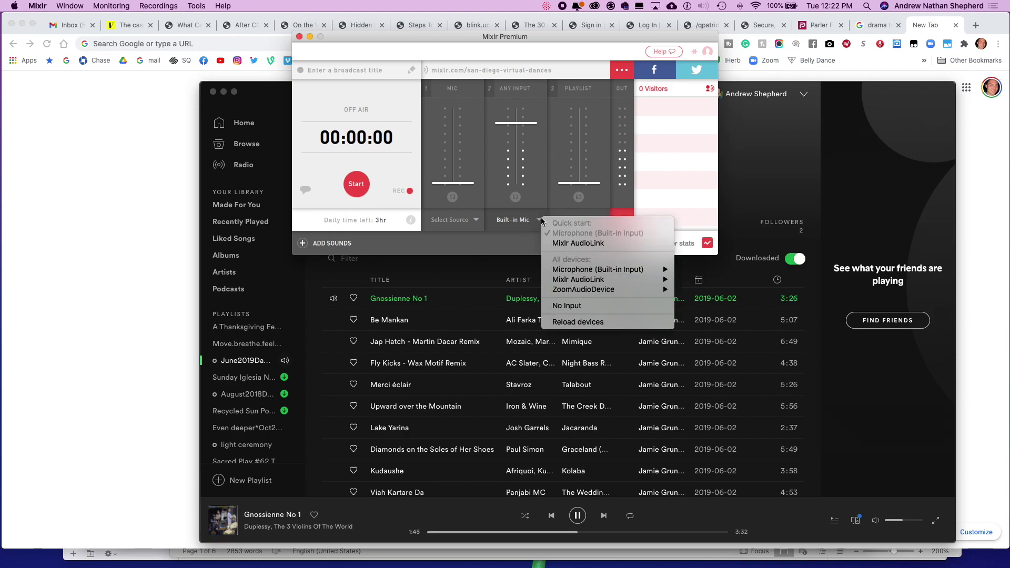
pyautogui.click(564, 244)
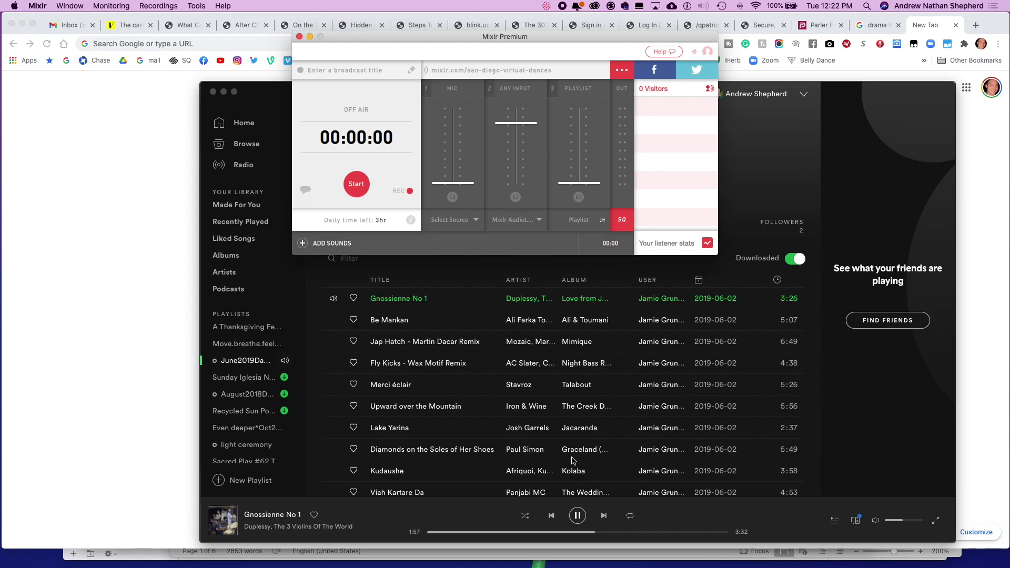
# Lower the playback volume in Spotify and return to Mixlr.
pyautogui.click(902, 520)
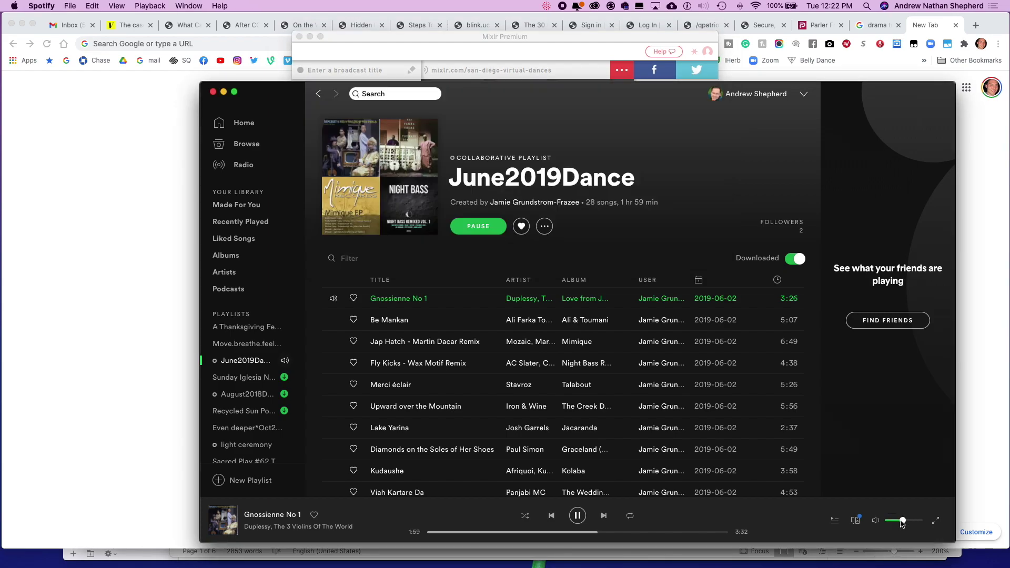
pyautogui.moveTo(903, 521); pyautogui.dragTo(895, 521)
pyautogui.press('super+Tab')
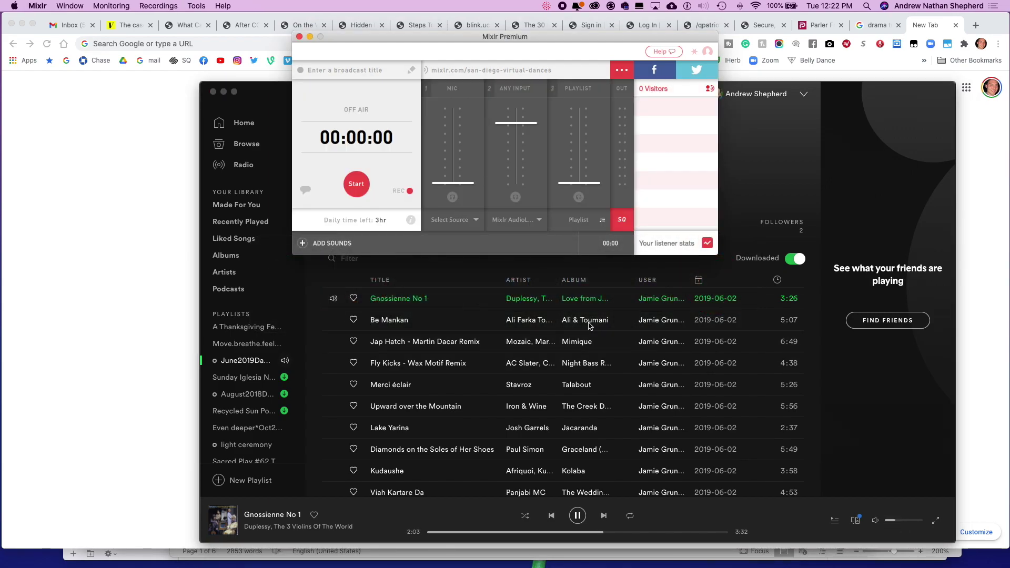
# Open the Sound settings in System Preferences and set the sound output device to Mixlr AudioLink.
pyautogui.moveTo(3, 184)
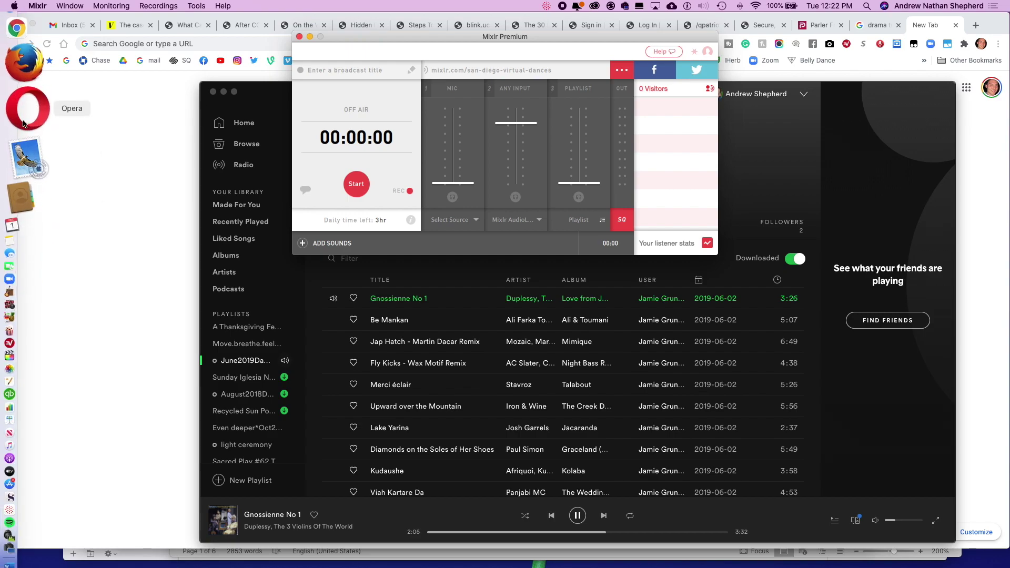
pyautogui.click(21, 55)
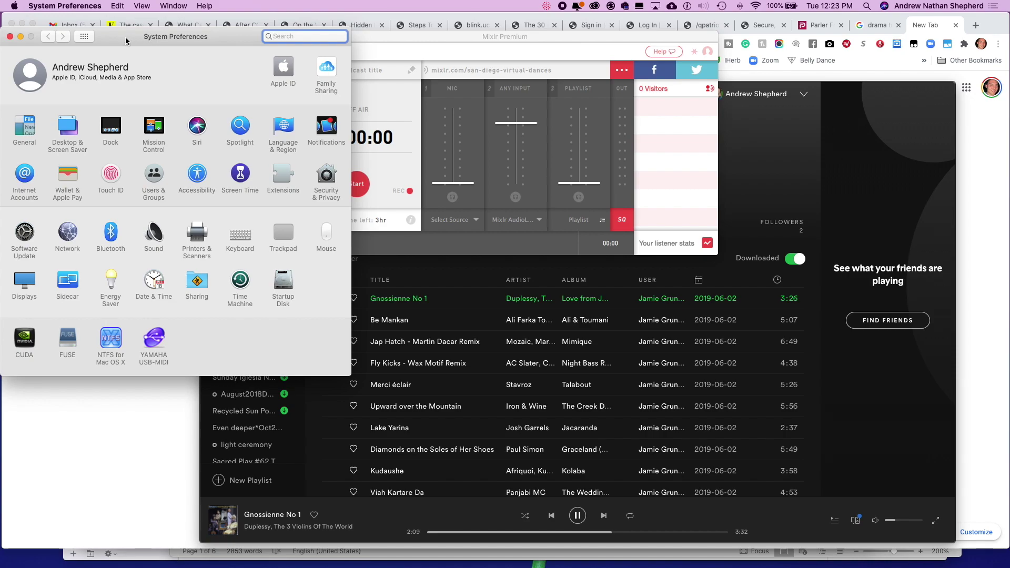
pyautogui.moveTo(131, 41); pyautogui.dragTo(140, 54)
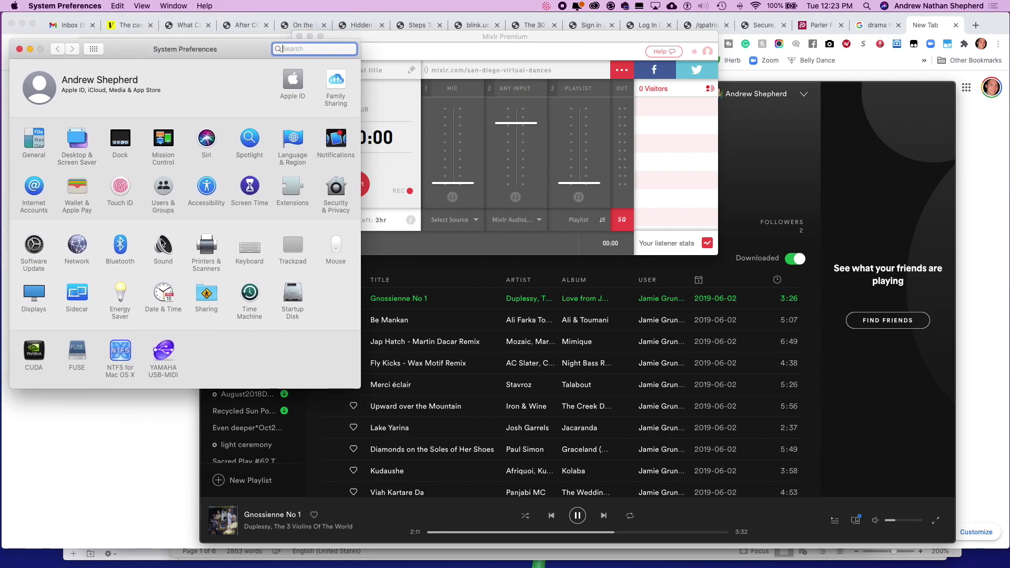
pyautogui.click(162, 245)
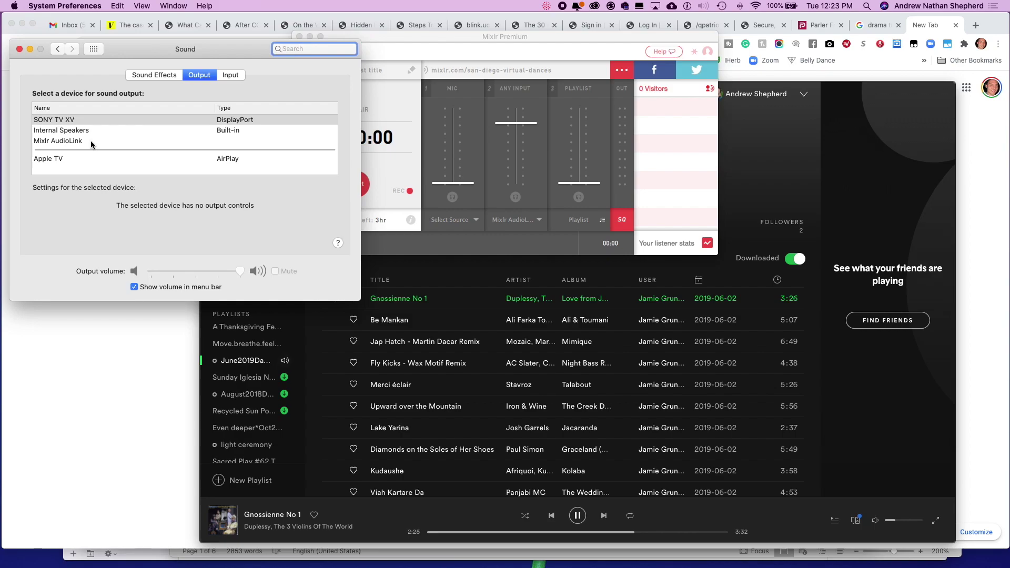
pyautogui.click(223, 75)
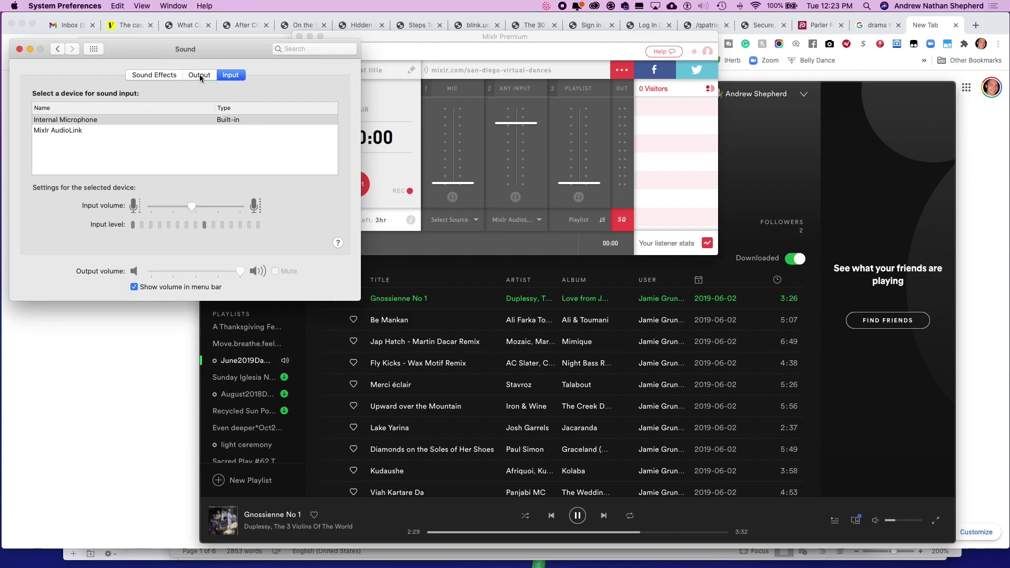
pyautogui.click(200, 74)
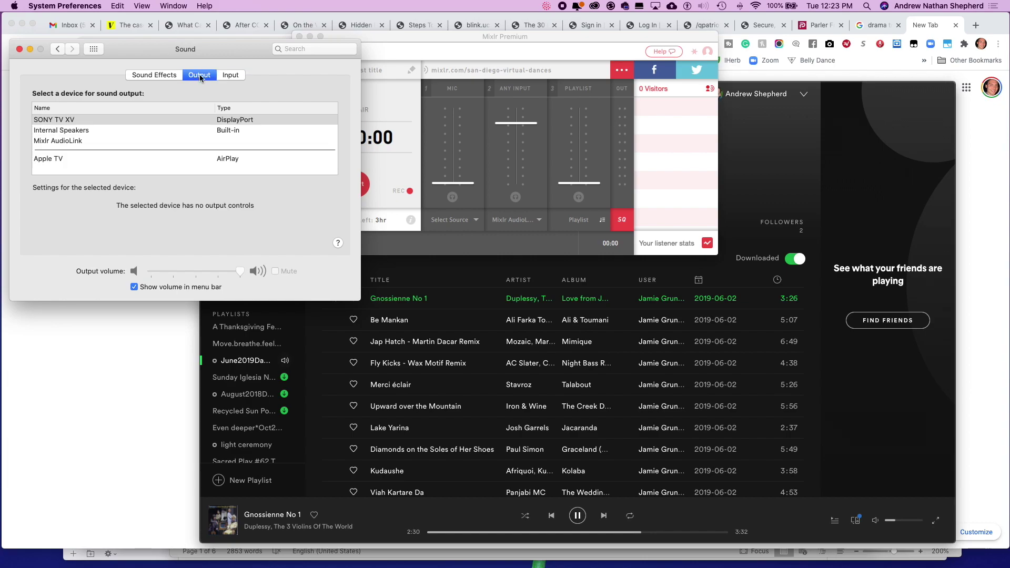
pyautogui.click(103, 141)
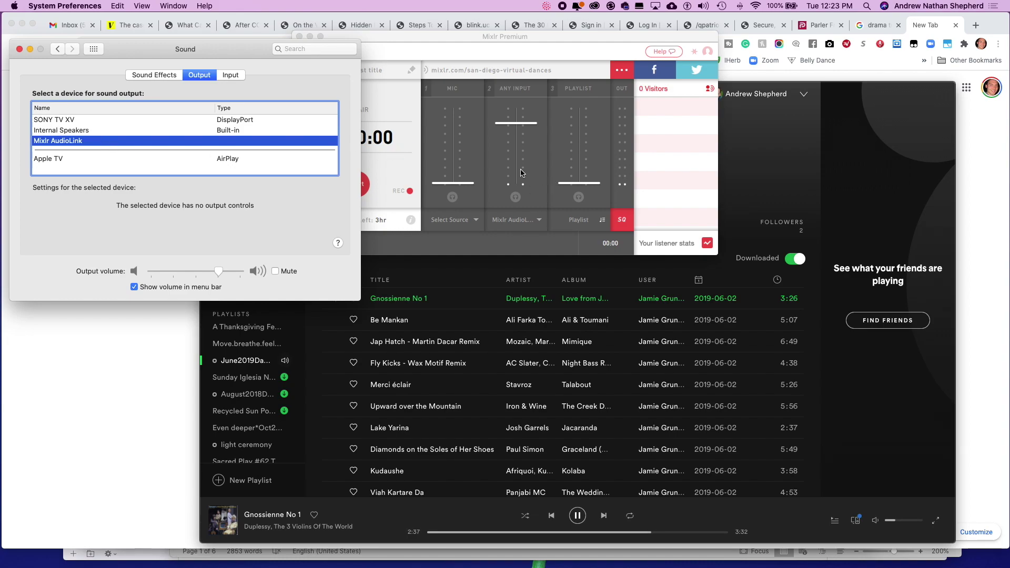
# Raise Spotify's playback volume to maximum and return to Mixlr.
pyautogui.click(540, 248)
pyautogui.click(893, 521)
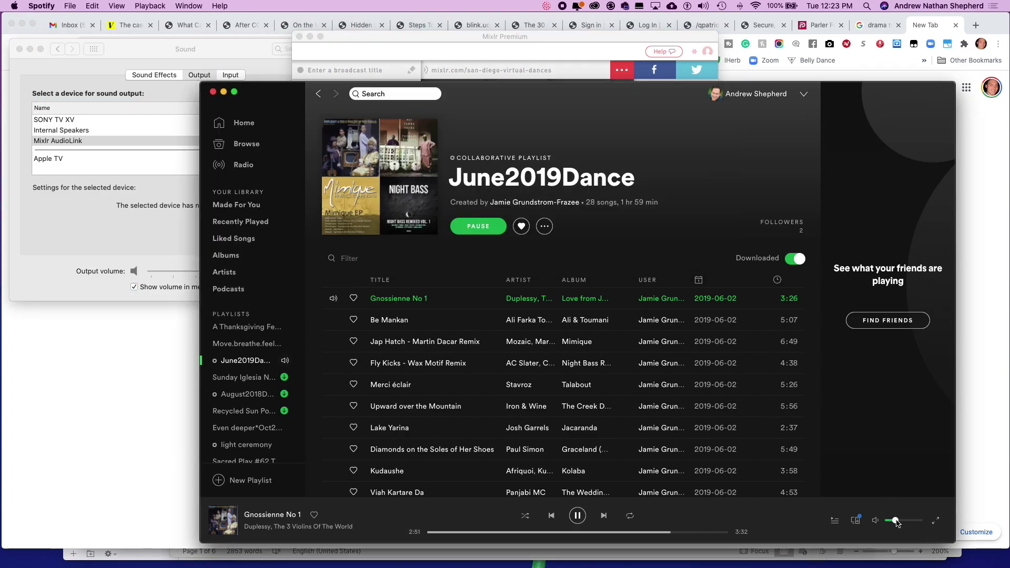
pyautogui.moveTo(893, 521); pyautogui.dragTo(922, 524)
pyautogui.press('super+Tab')
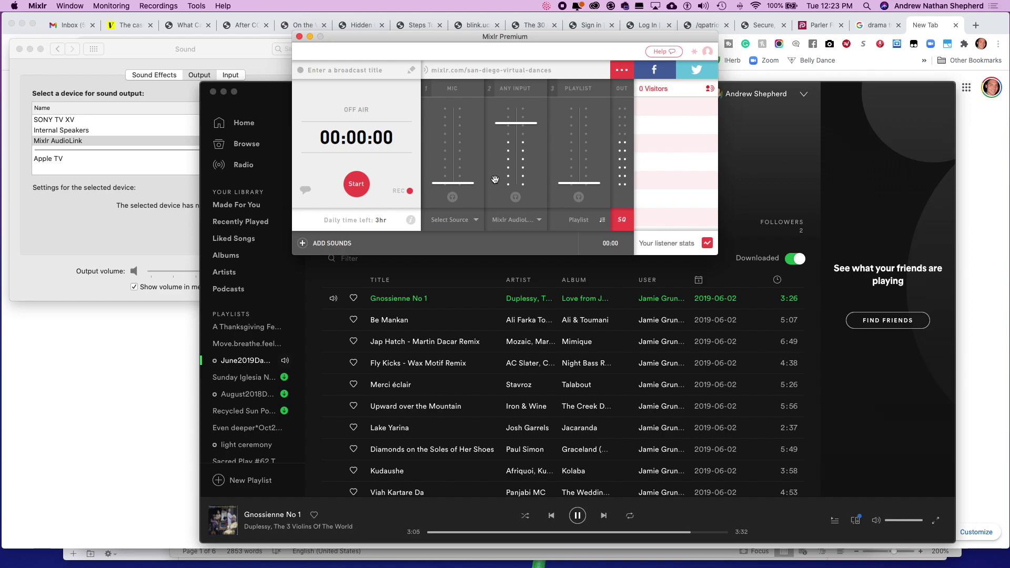
# Switch the Any Input source to Microphone (Built-in Input) and back to Mixlr AudioLink.
pyautogui.click(539, 221)
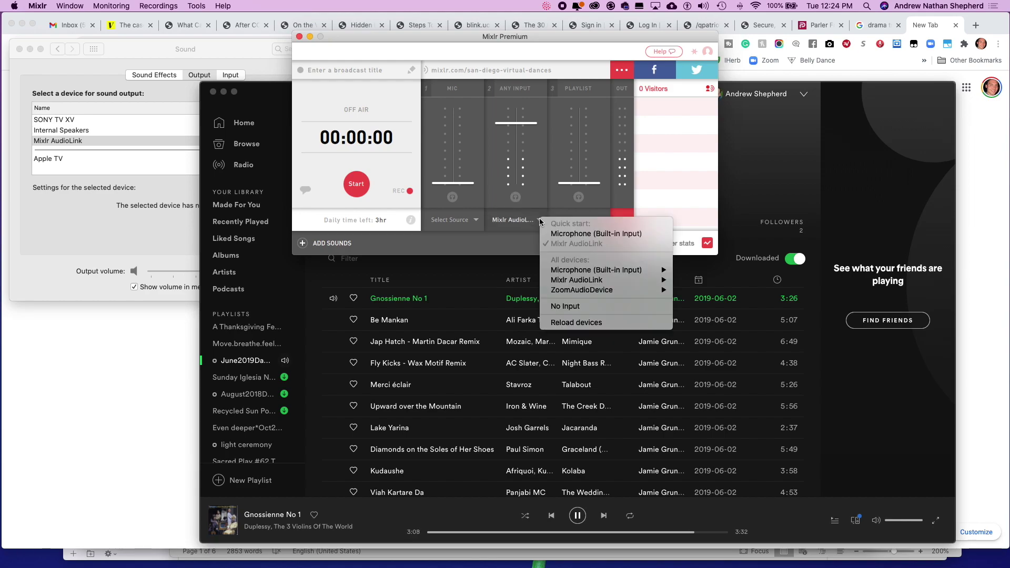
pyautogui.click(562, 236)
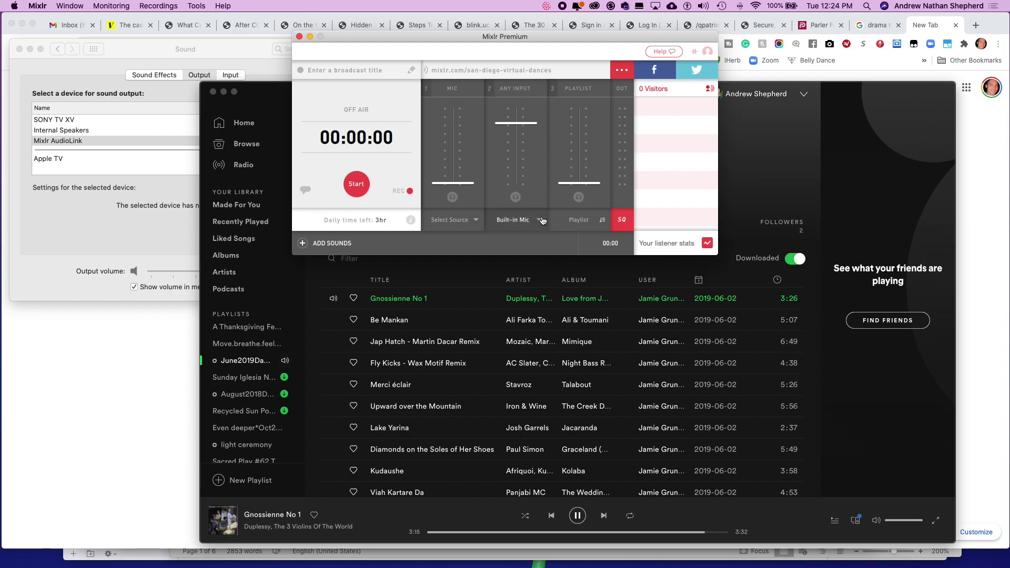
pyautogui.click(538, 221)
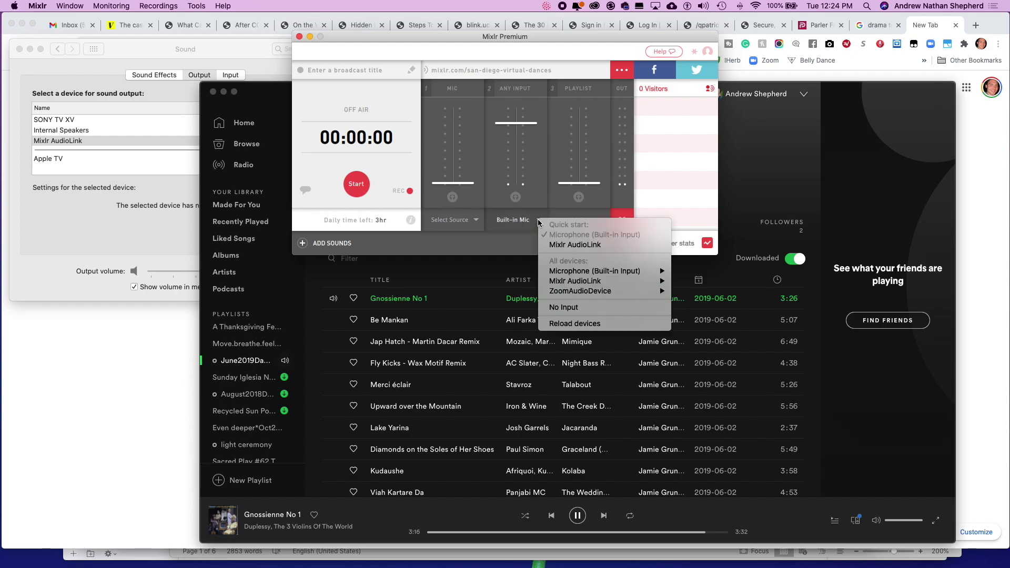
pyautogui.click(570, 246)
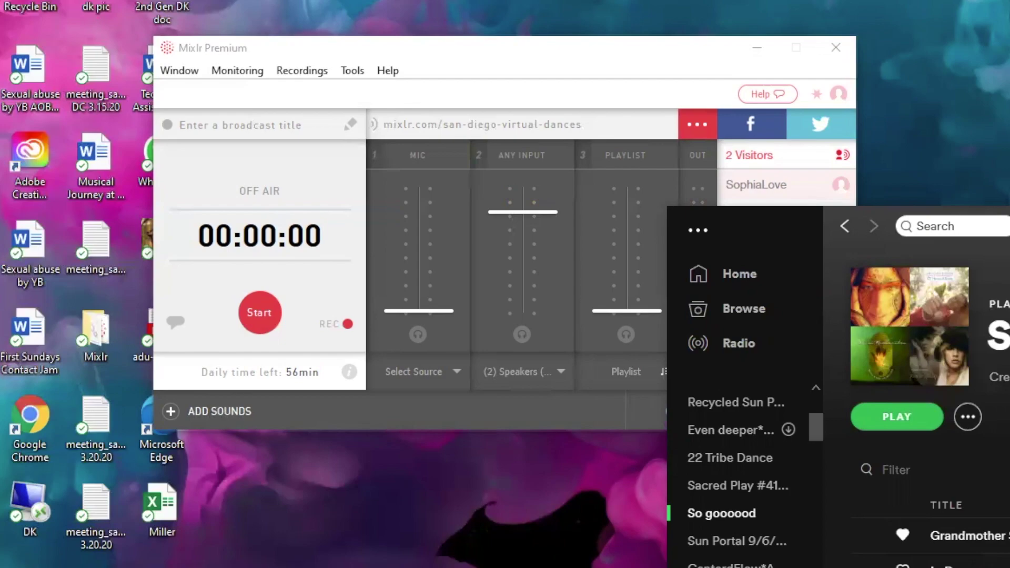
# Examine the Any Input source choices in Mixlr on Windows, including the channel options of the Realtek Speakers loopback device.
pyautogui.click(647, 67)
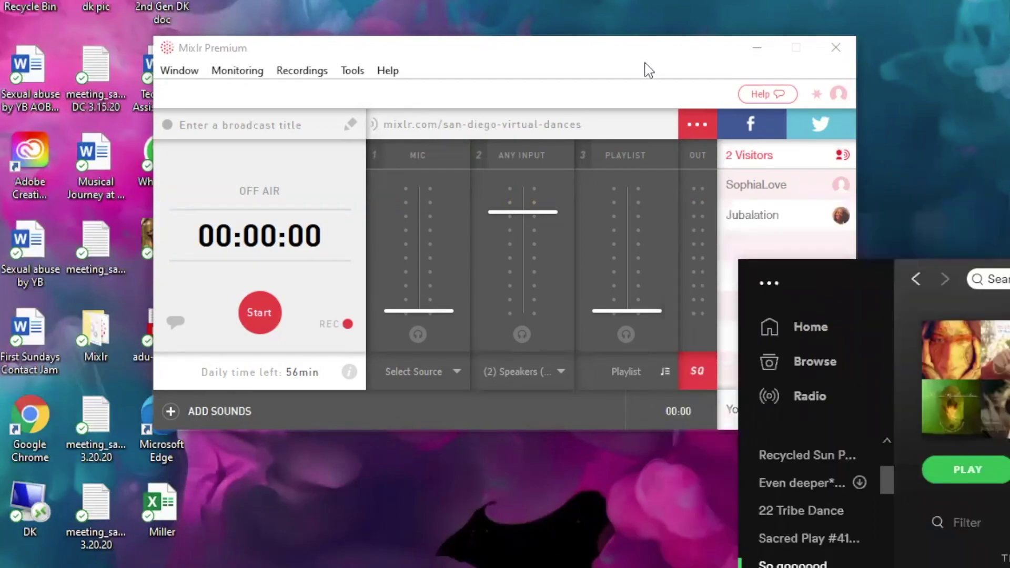
pyautogui.moveTo(630, 61); pyautogui.dragTo(511, 37)
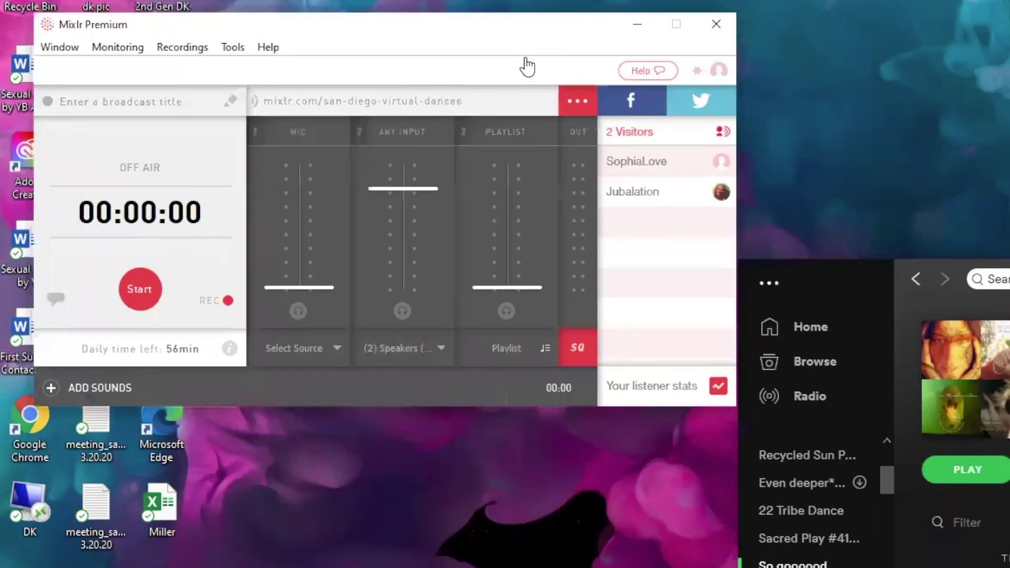
pyautogui.click(449, 343)
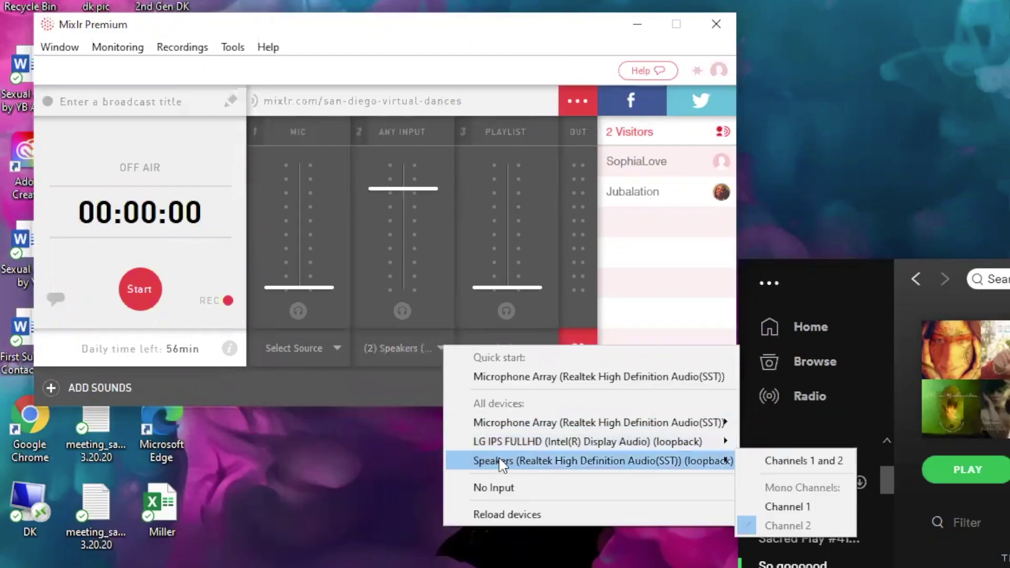
pyautogui.moveTo(635, 466)
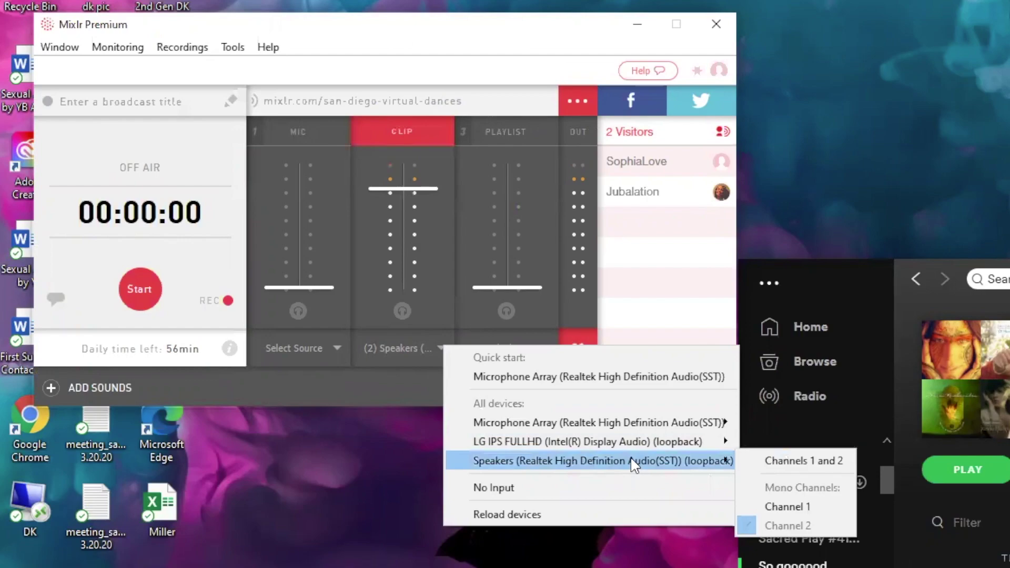
pyautogui.press('Escape')
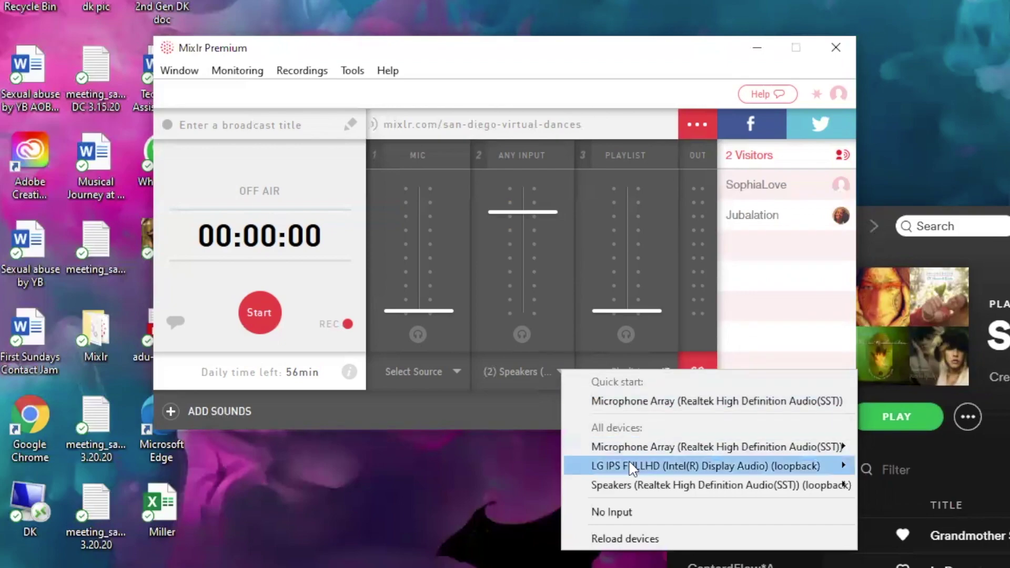
pyautogui.moveTo(631, 463)
pyautogui.moveTo(645, 482)
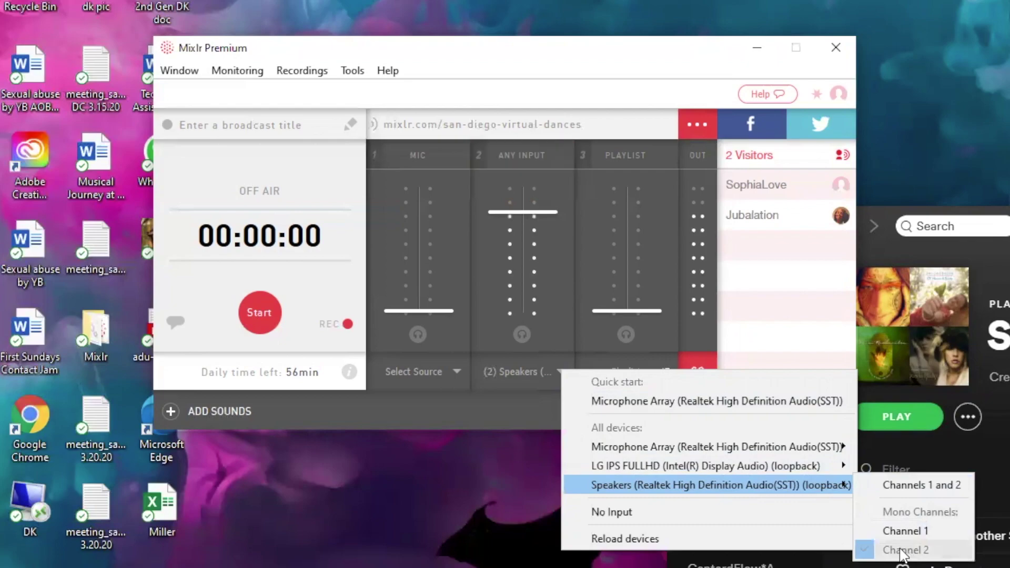
pyautogui.moveTo(745, 455)
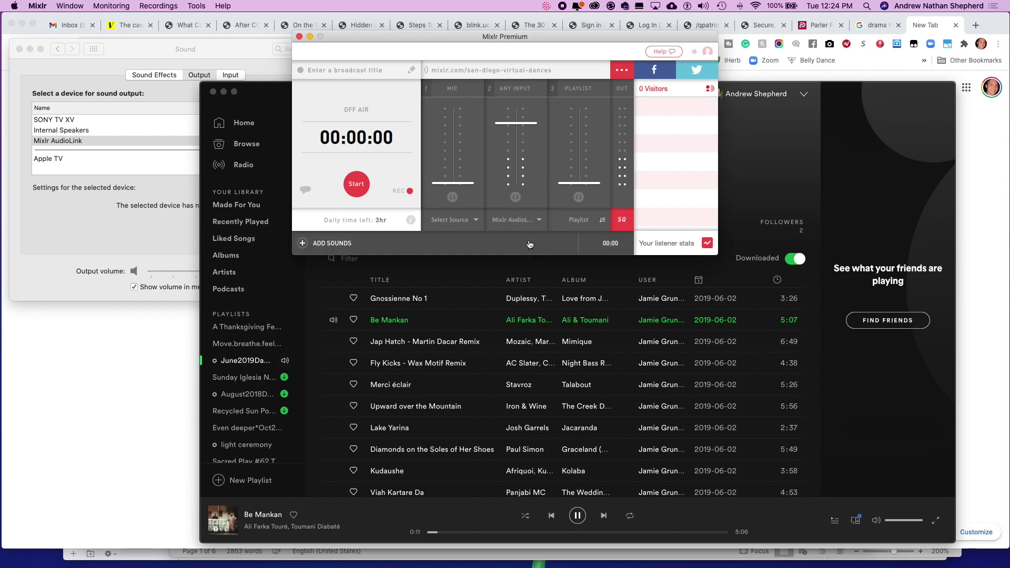
# Try turning on headphone monitoring for the Any Input channel and review the available monitoring output devices, including SONY TV XV.
pyautogui.click(516, 202)
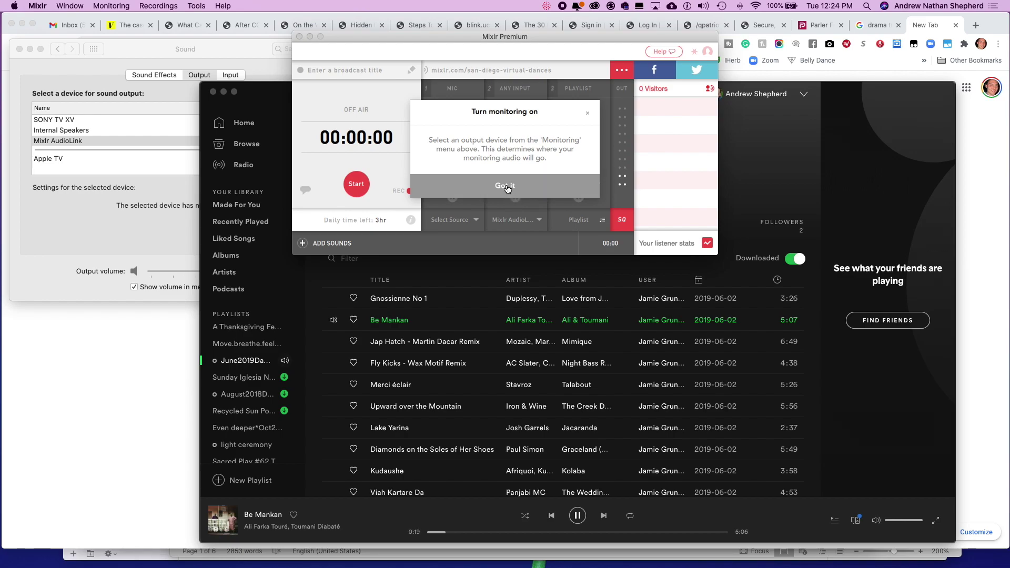
pyautogui.click(506, 186)
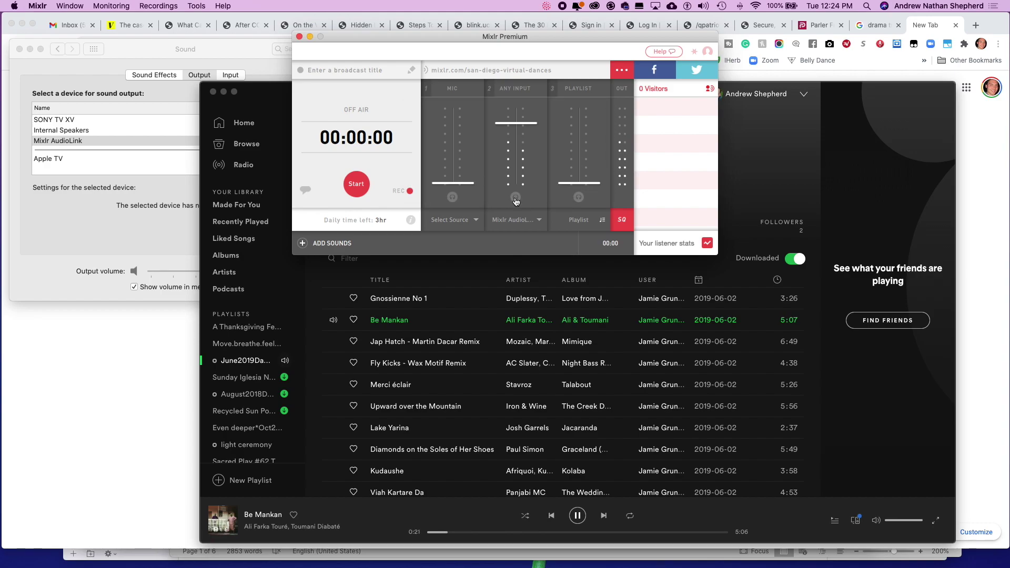
pyautogui.click(120, 6)
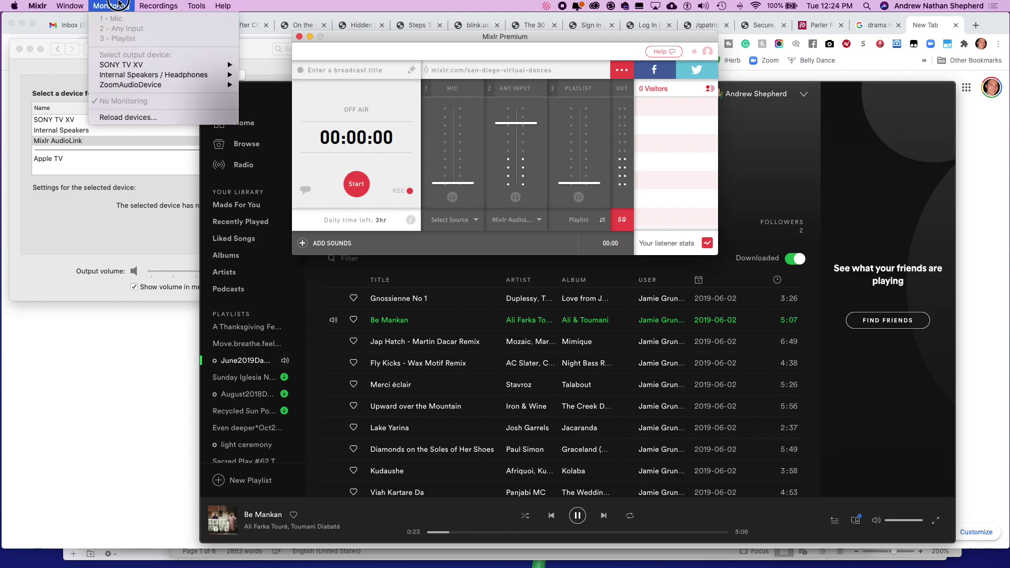
pyautogui.moveTo(139, 66)
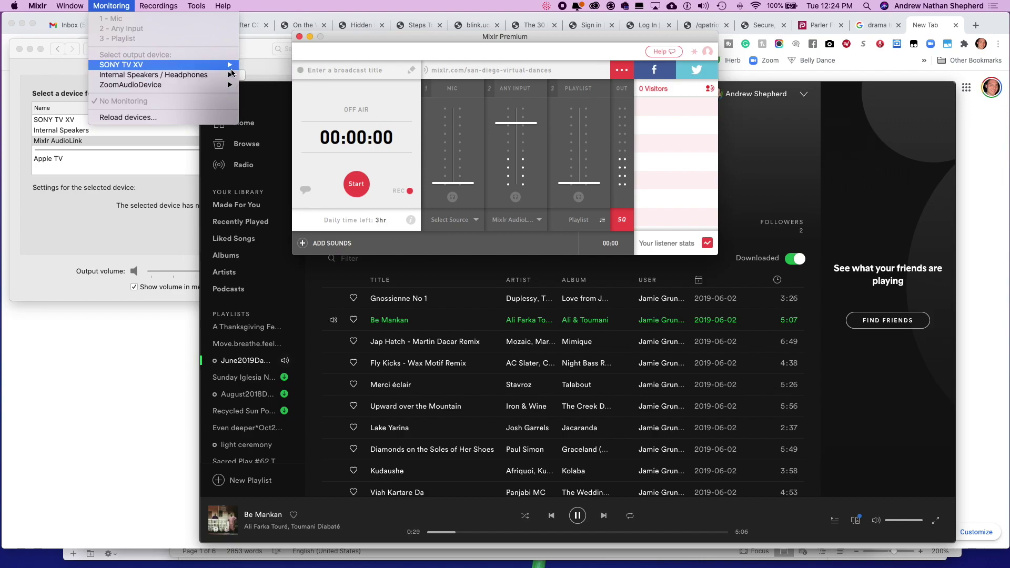
pyautogui.moveTo(230, 70)
pyautogui.click(265, 68)
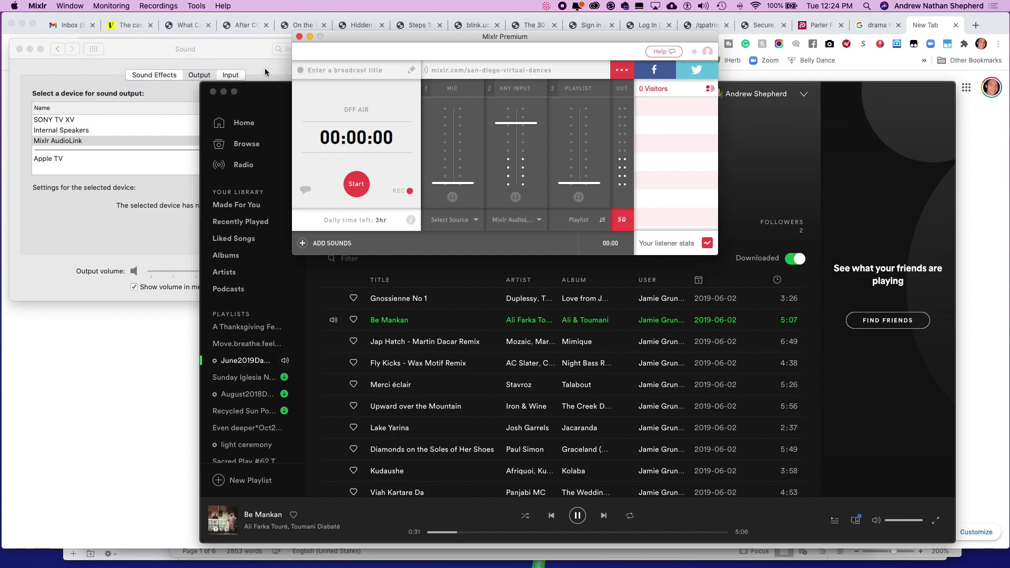
pyautogui.click(515, 199)
pyautogui.click(517, 199)
pyautogui.click(516, 198)
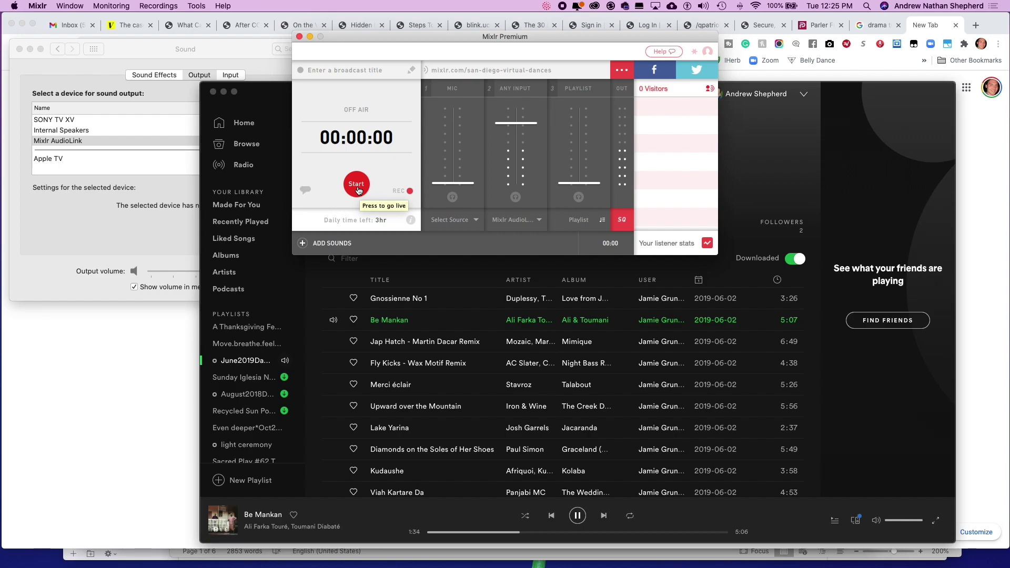
# Switch to Spotify, pause the June2019Dance playlist and show the advanced settings in its preferences.
pyautogui.click(452, 277)
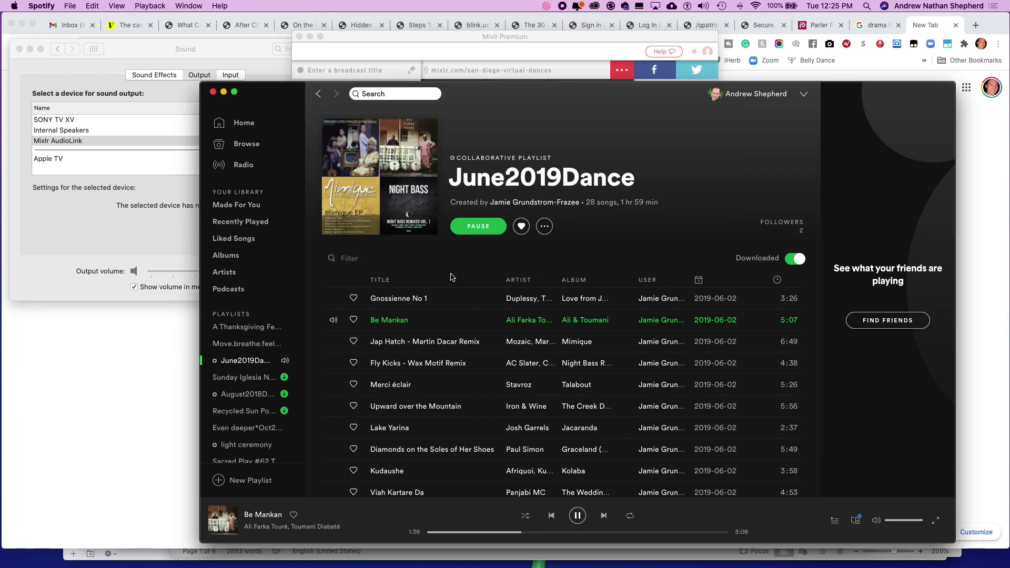
pyautogui.click(479, 230)
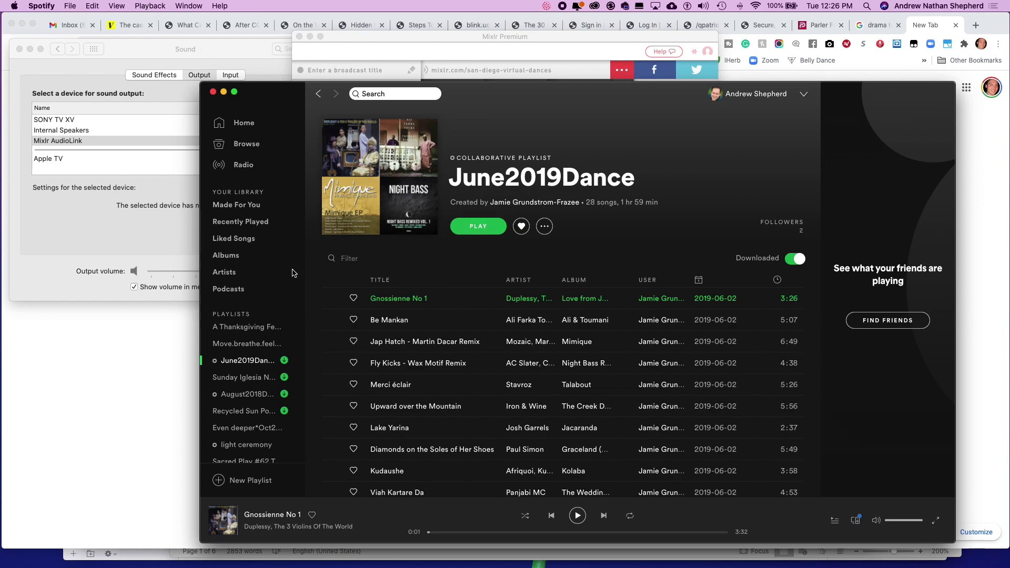
pyautogui.click(41, 6)
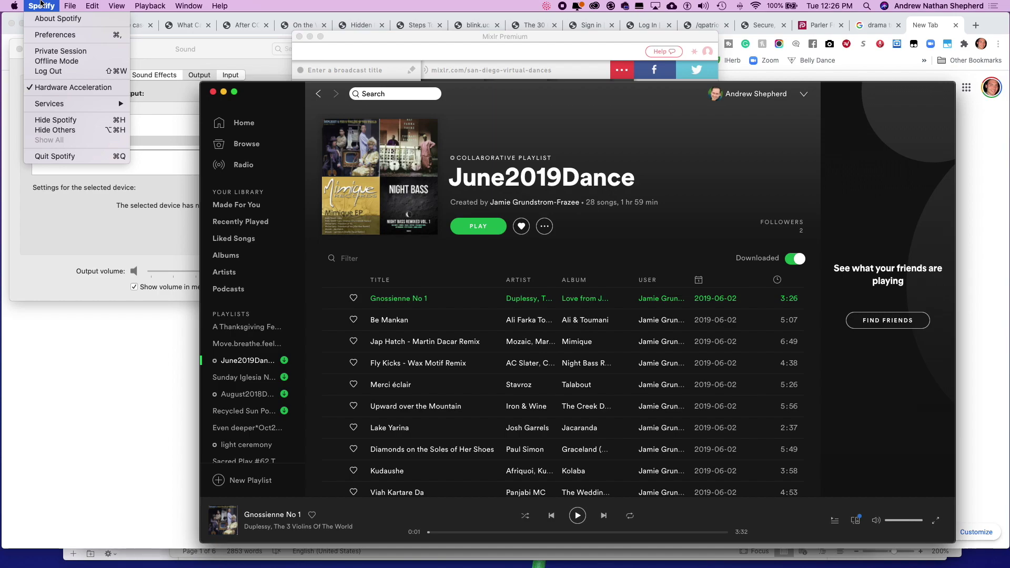
pyautogui.click(55, 35)
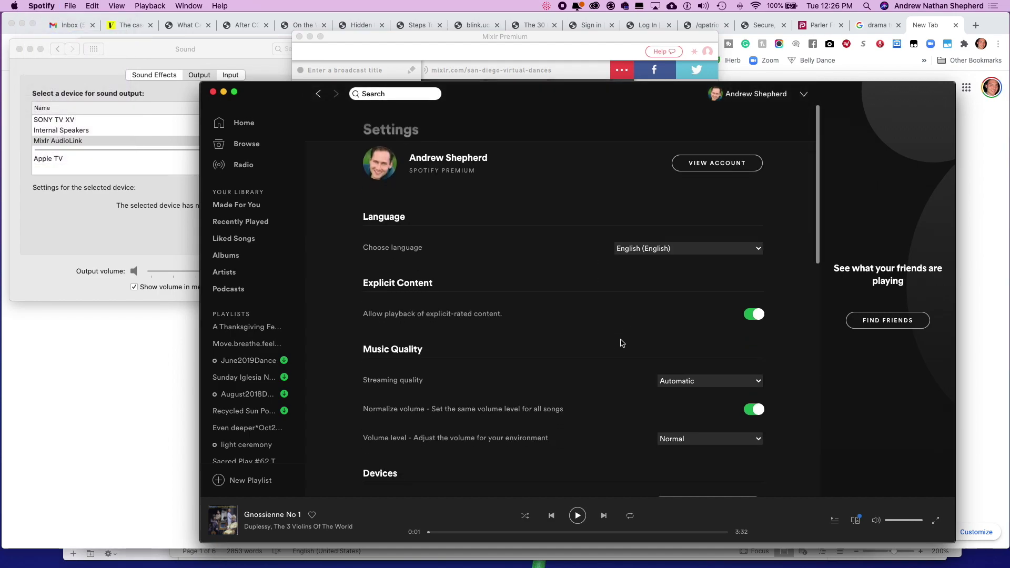
pyautogui.scroll(-15, 623, 343)
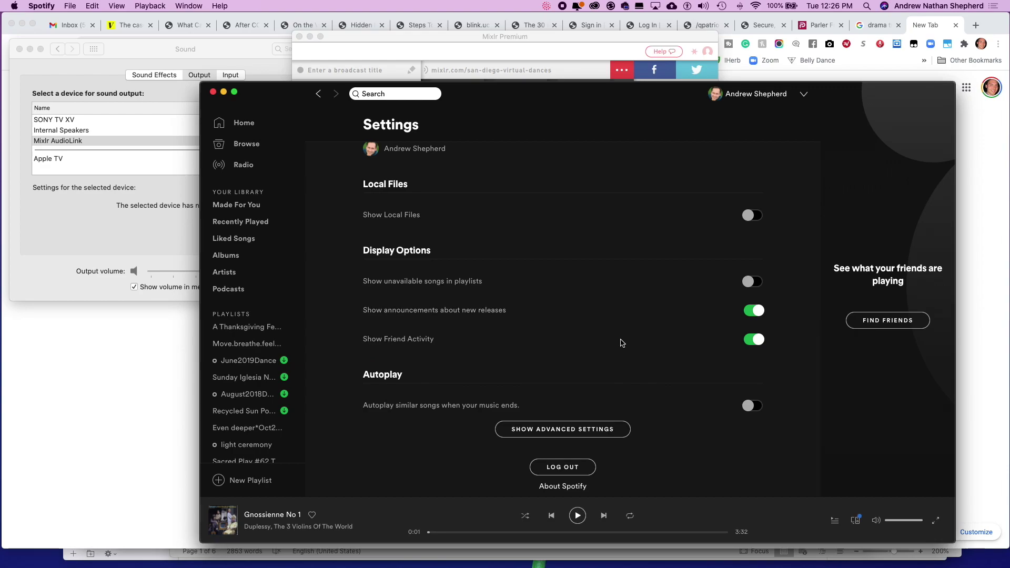
pyautogui.click(578, 452)
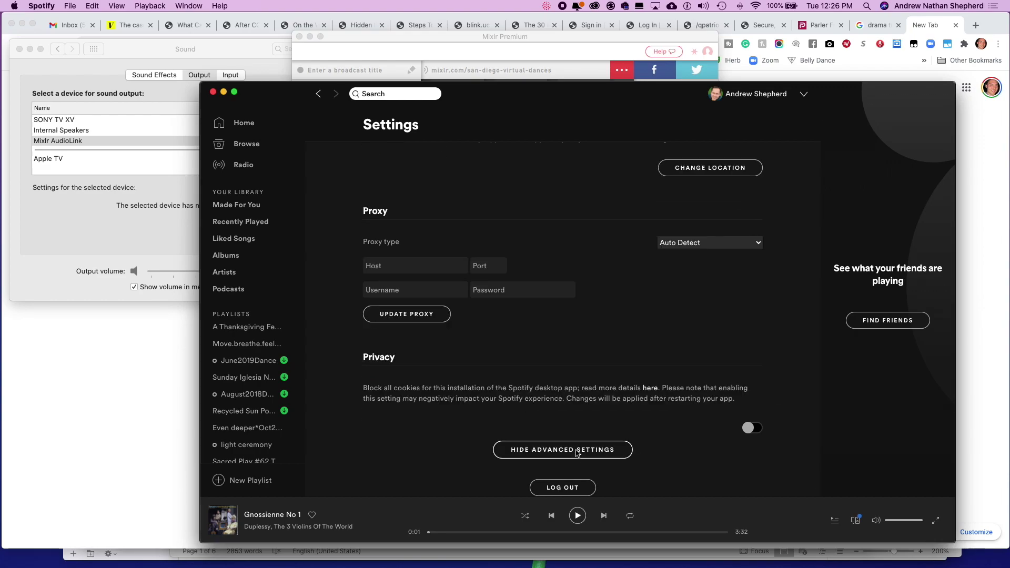
# Set Crossfade songs to 0 sec in the Playback settings, and switch the crossfade option off and back on.
pyautogui.scroll(8, 554, 304)
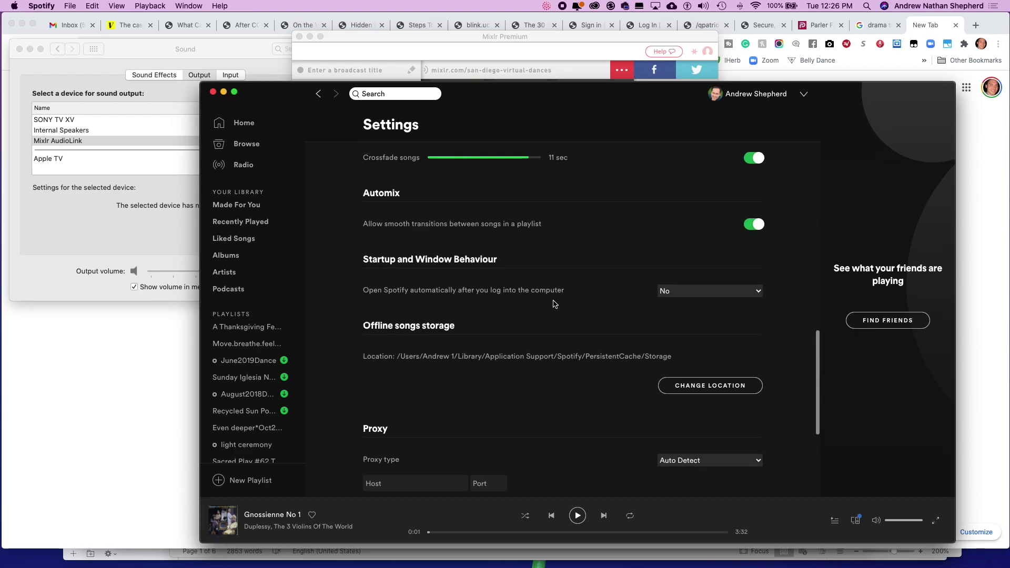
pyautogui.scroll(5, 553, 304)
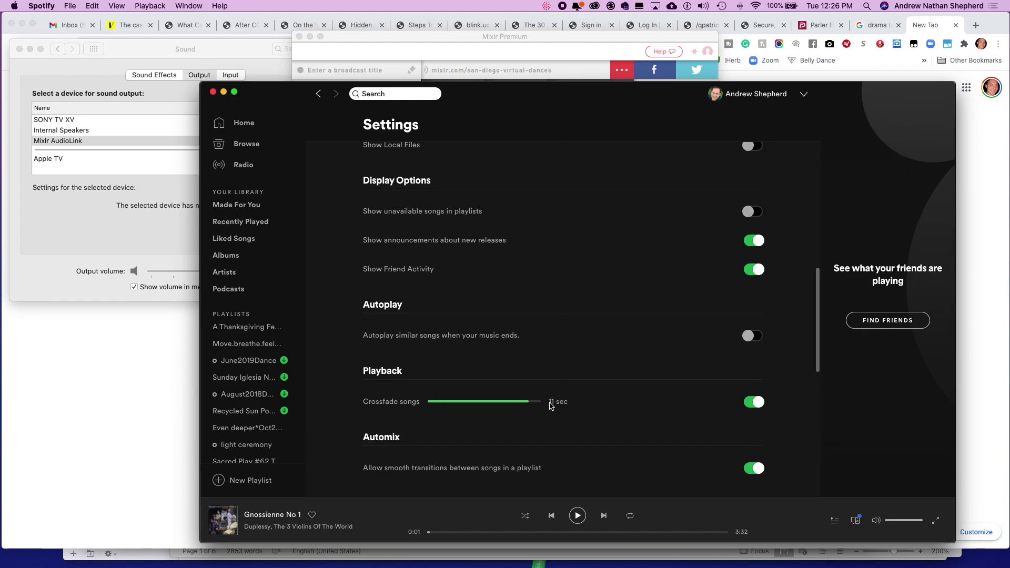
pyautogui.moveTo(528, 402); pyautogui.dragTo(426, 402)
pyautogui.click(756, 403)
pyautogui.click(756, 402)
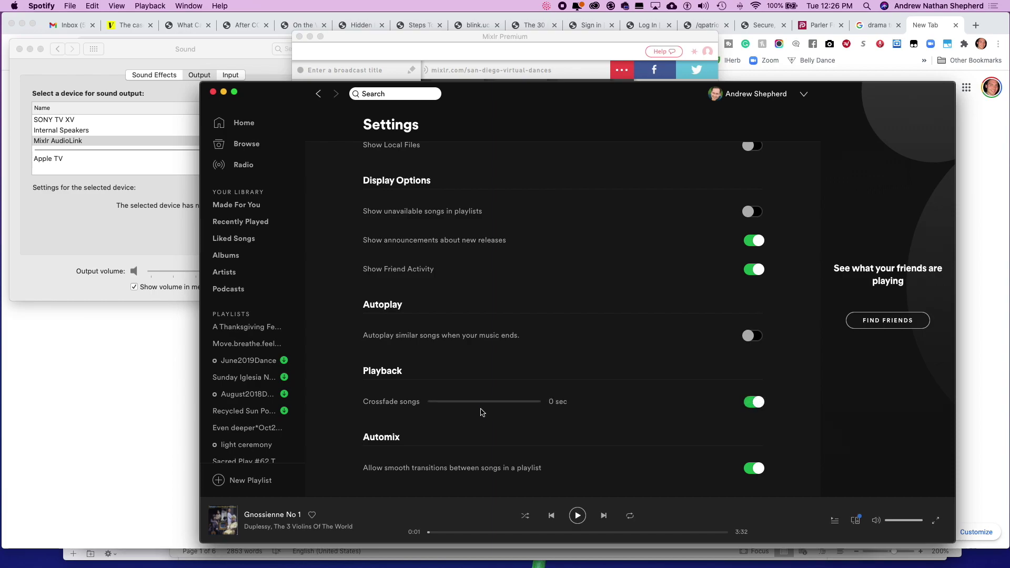
# Raise the Crossfade songs duration to 11 sec in the Playback settings.
pyautogui.moveTo(429, 402); pyautogui.dragTo(531, 405)
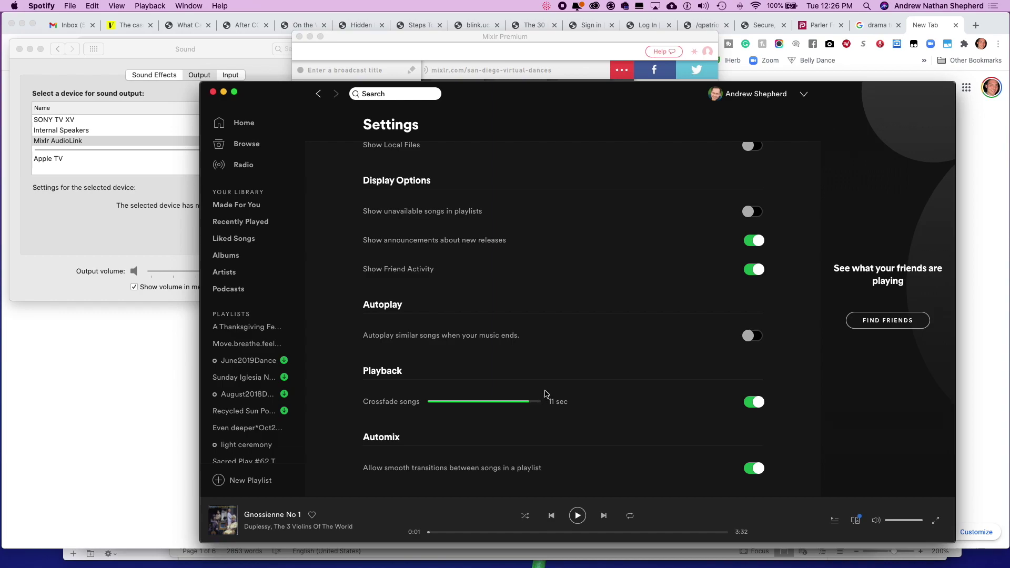
# Review the rest of the Spotify settings, from Automix, startup, storage, proxy and privacy to the language and music quality options.
pyautogui.scroll(-5, 560, 376)
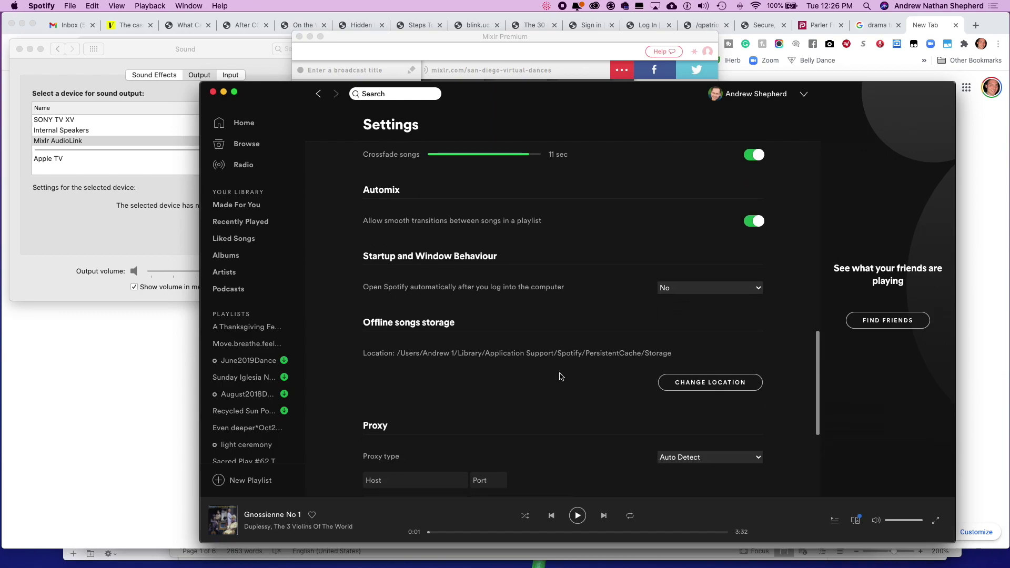
pyautogui.scroll(-5, 560, 377)
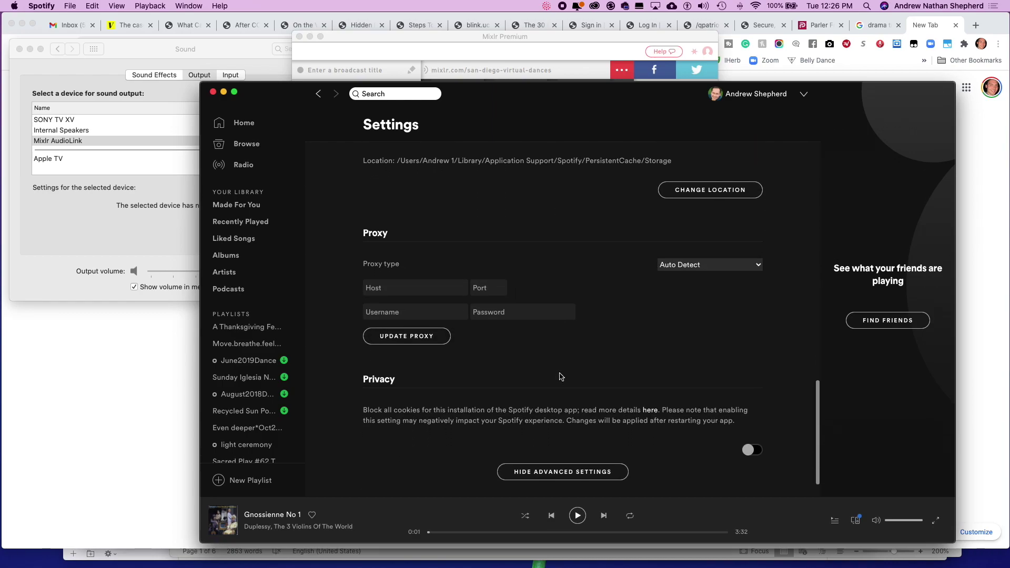
pyautogui.scroll(6, 560, 377)
pyautogui.scroll(-4, 560, 377)
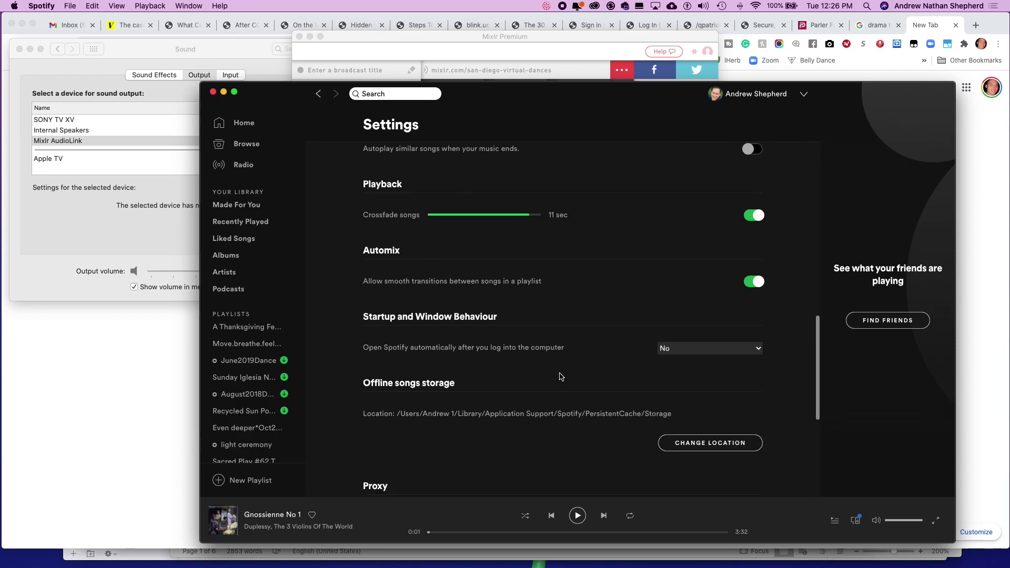
pyautogui.scroll(-2, 560, 377)
pyautogui.scroll(-2, 561, 377)
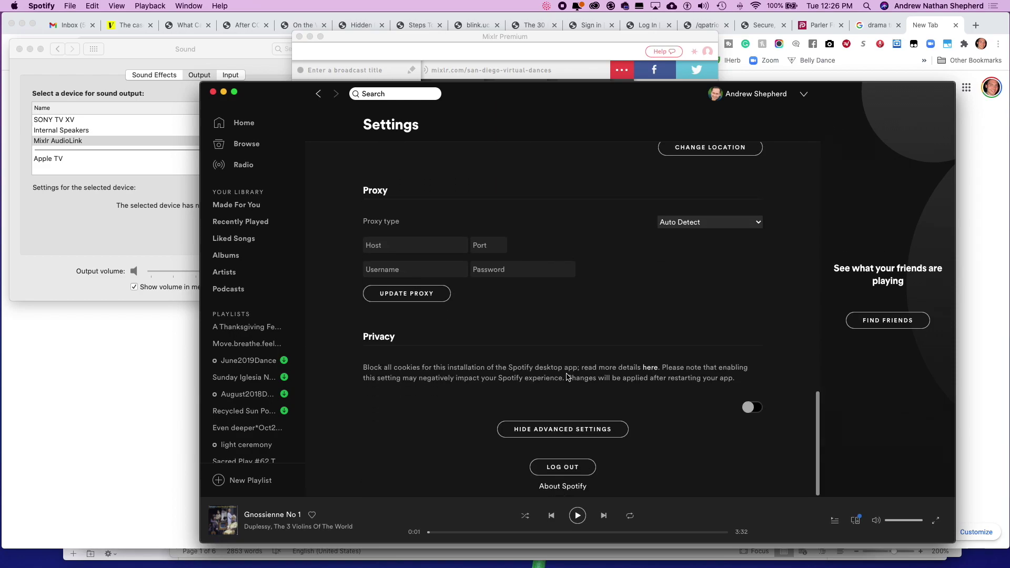
pyautogui.scroll(6, 566, 378)
pyautogui.scroll(4, 567, 377)
pyautogui.scroll(-7, 568, 378)
pyautogui.scroll(3, 567, 377)
pyautogui.scroll(8, 567, 377)
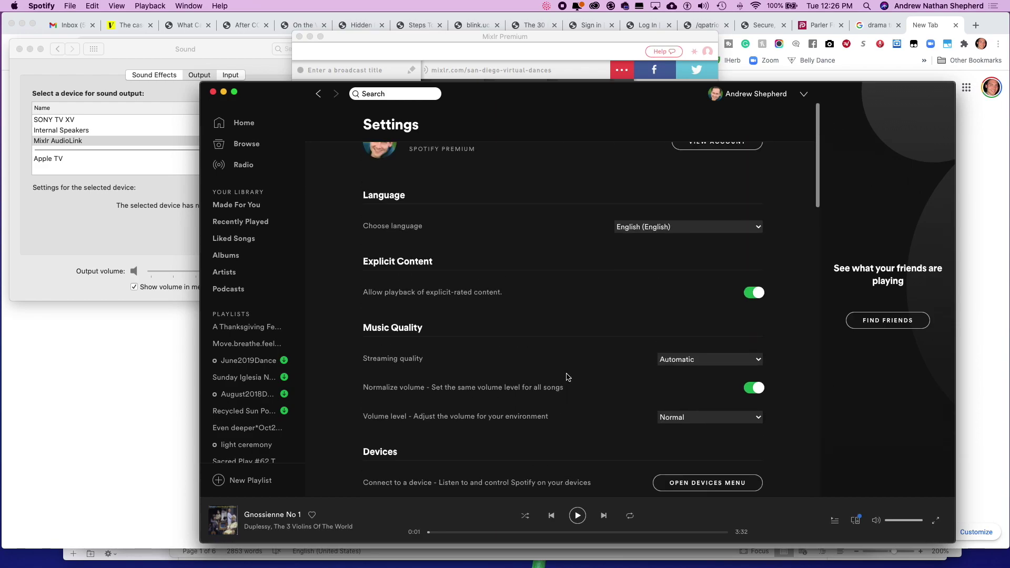
pyautogui.scroll(3, 567, 377)
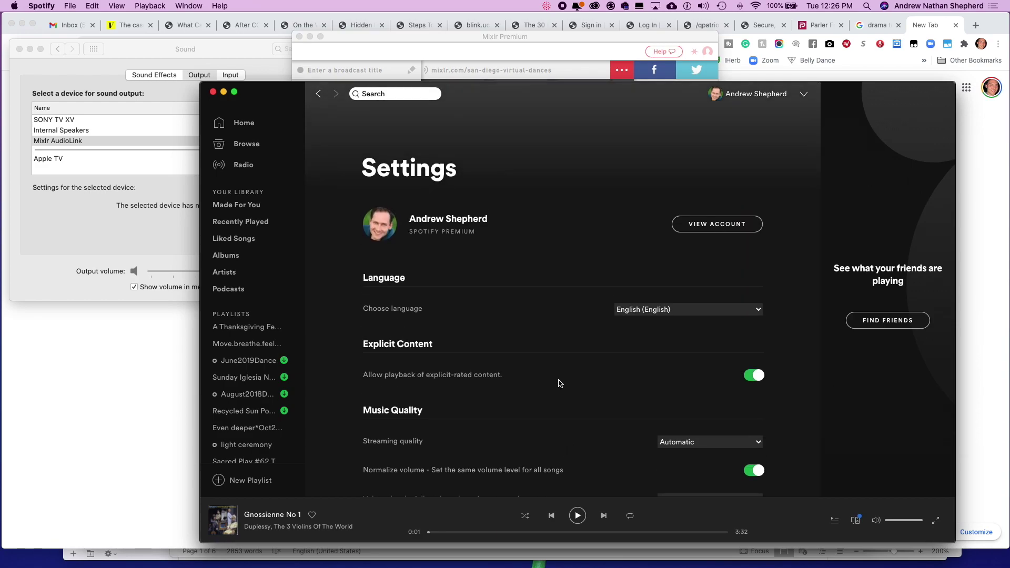
# Return to the June2019Dance playlist and cycle through the repeat modes, leaving repeat off.
pyautogui.click(317, 97)
pyautogui.click(318, 96)
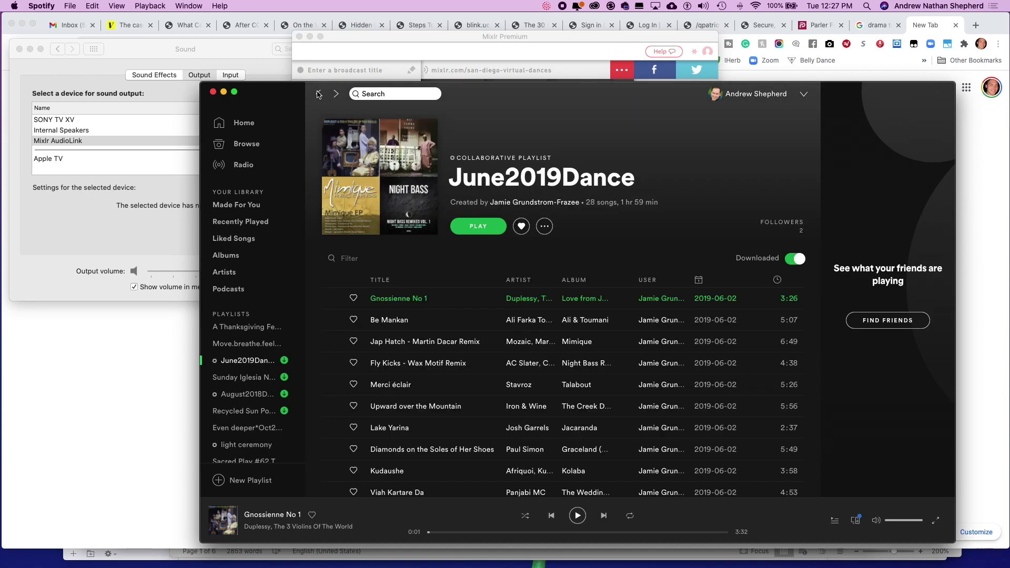
pyautogui.click(630, 517)
pyautogui.click(632, 517)
pyautogui.click(632, 518)
pyautogui.click(632, 518)
pyautogui.click(632, 517)
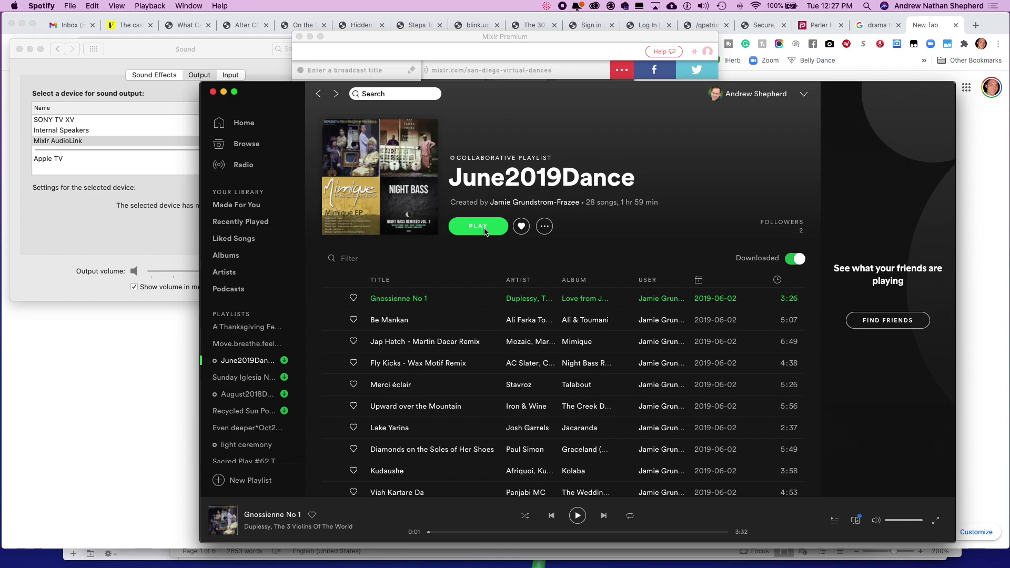
# Switch to Mixlr, start the live broadcast and turn on headphone monitoring for the Any Input channel.
pyautogui.press('super+Tab')
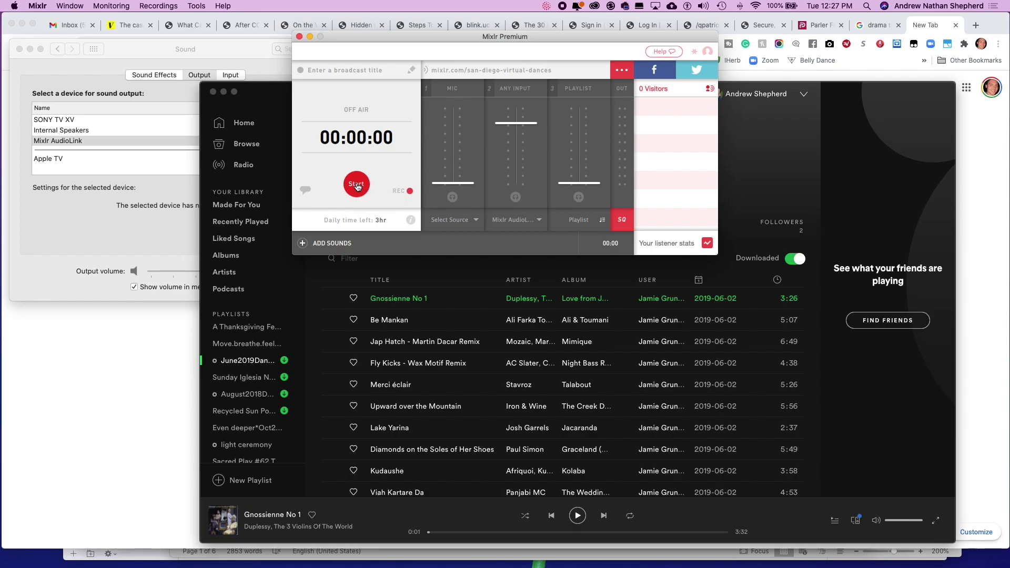
pyautogui.click(357, 186)
pyautogui.click(516, 198)
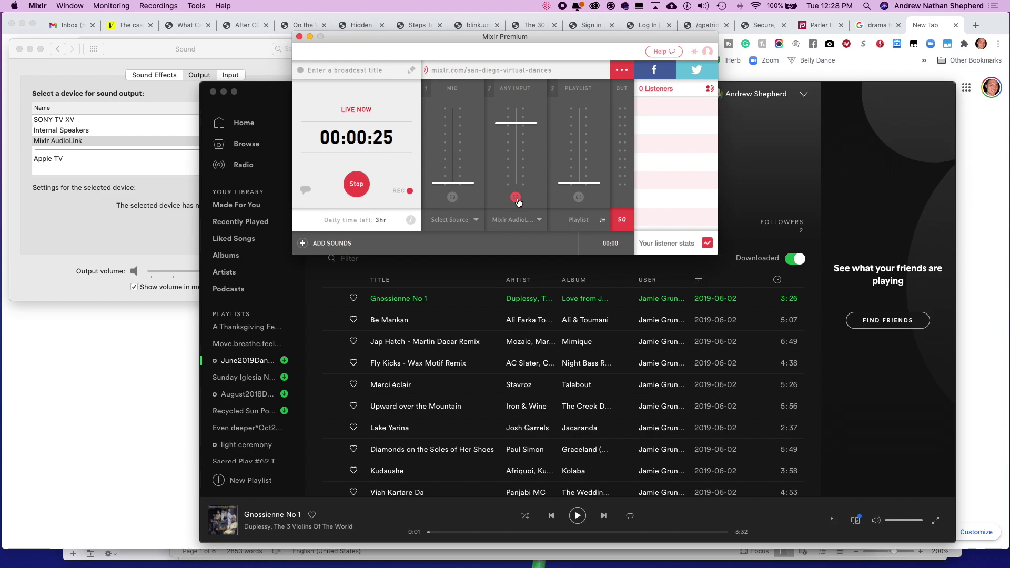
# Switch to Spotify and start playing the June2019Dance playlist.
pyautogui.press('super+Tab')
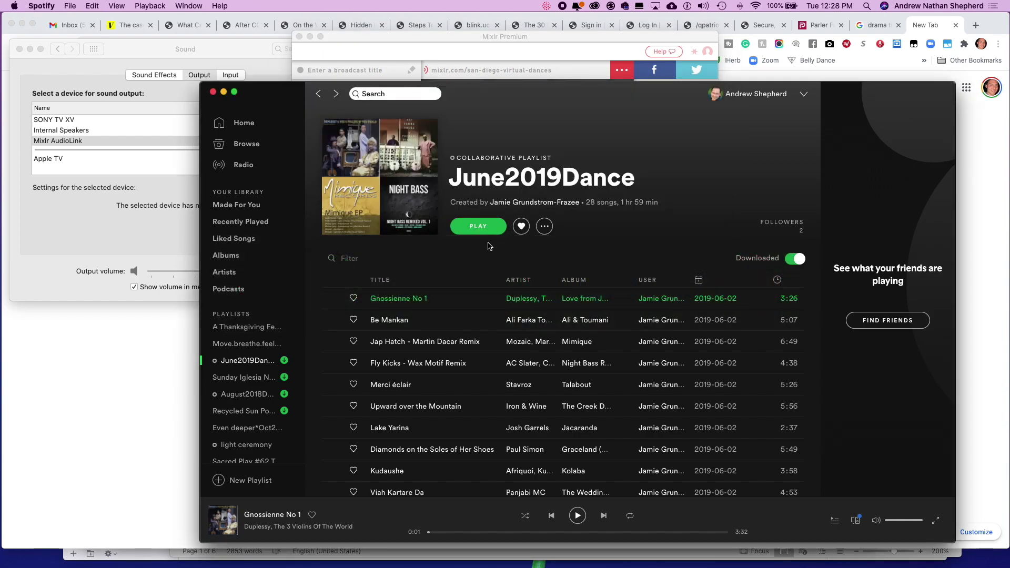
pyautogui.click(484, 231)
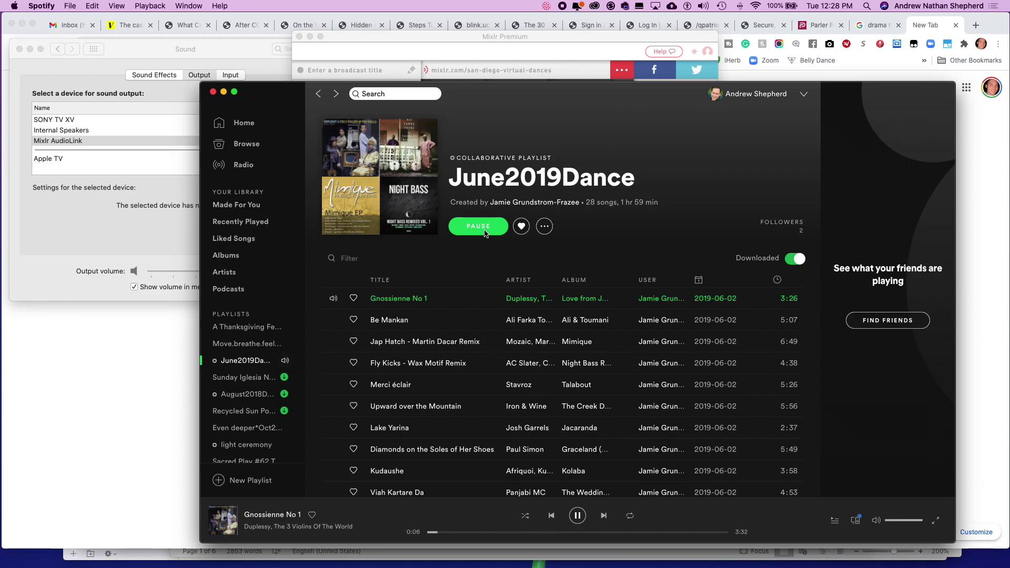
# Switch to Mixlr, open the San Diego Virtual Dances live page in the browser and play the broadcast there.
pyautogui.press('super+Tab')
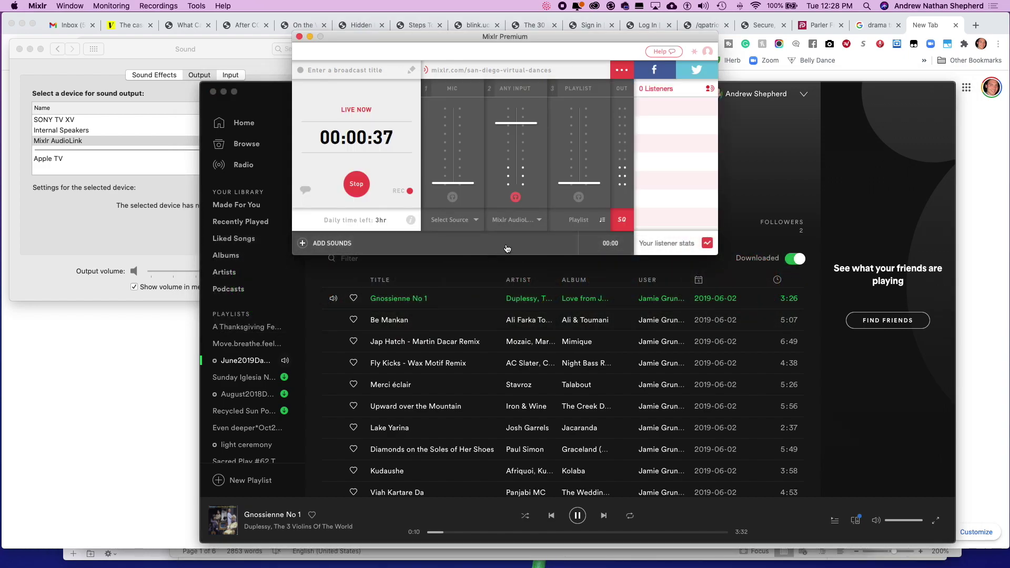
pyautogui.click(623, 70)
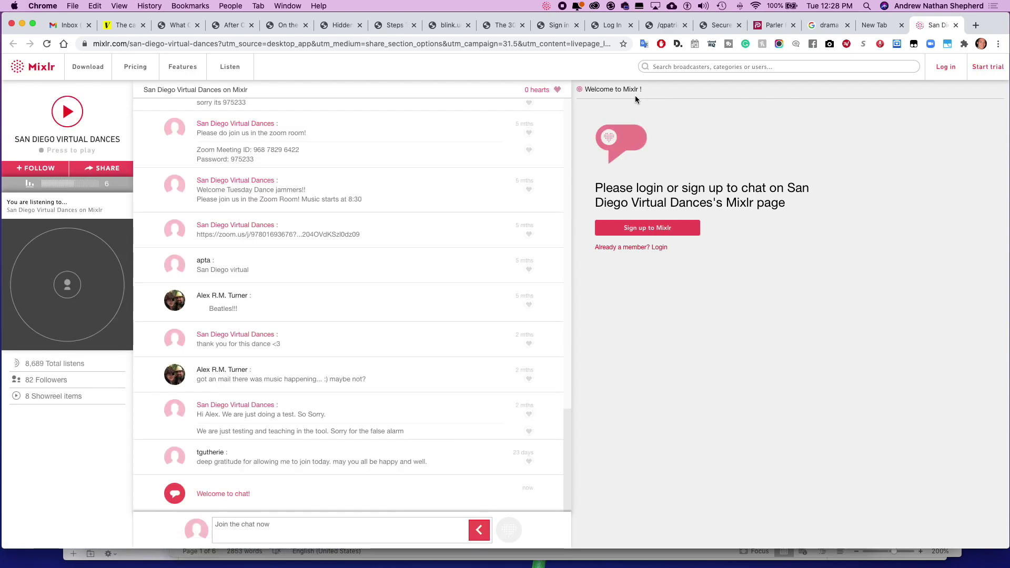
pyautogui.click(81, 114)
# Switch to Mixlr, stop the broadcast without viewing the saved recording, and turn off headphone monitoring for Any Input.
pyautogui.press('super+Tab')
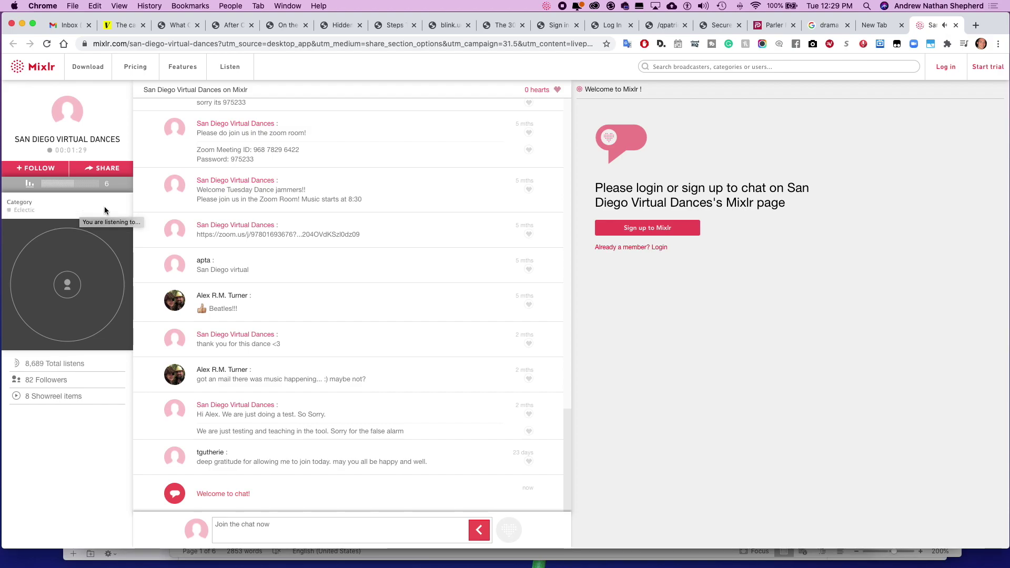
pyautogui.press('super+Tab')
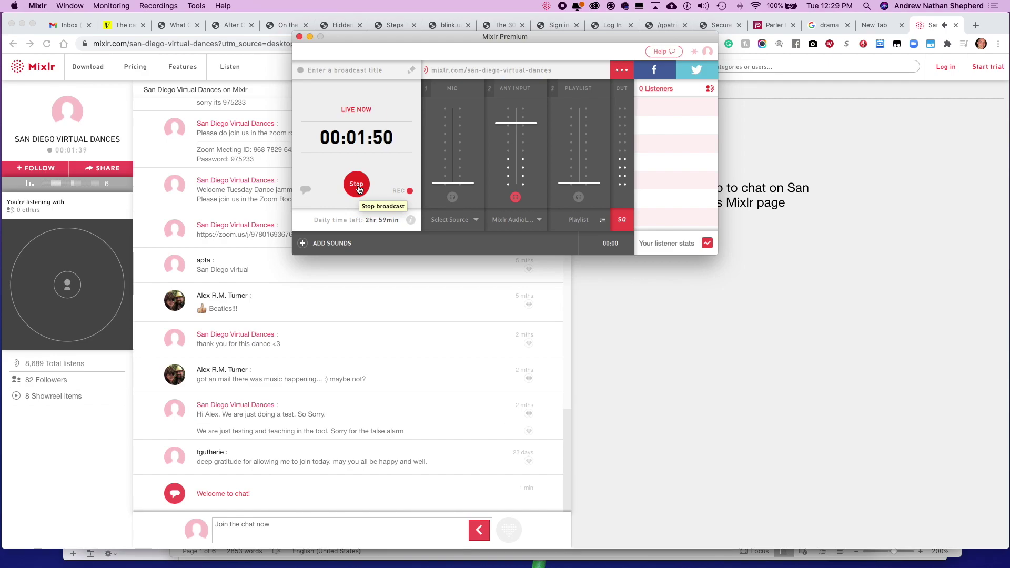
pyautogui.click(360, 188)
pyautogui.click(470, 179)
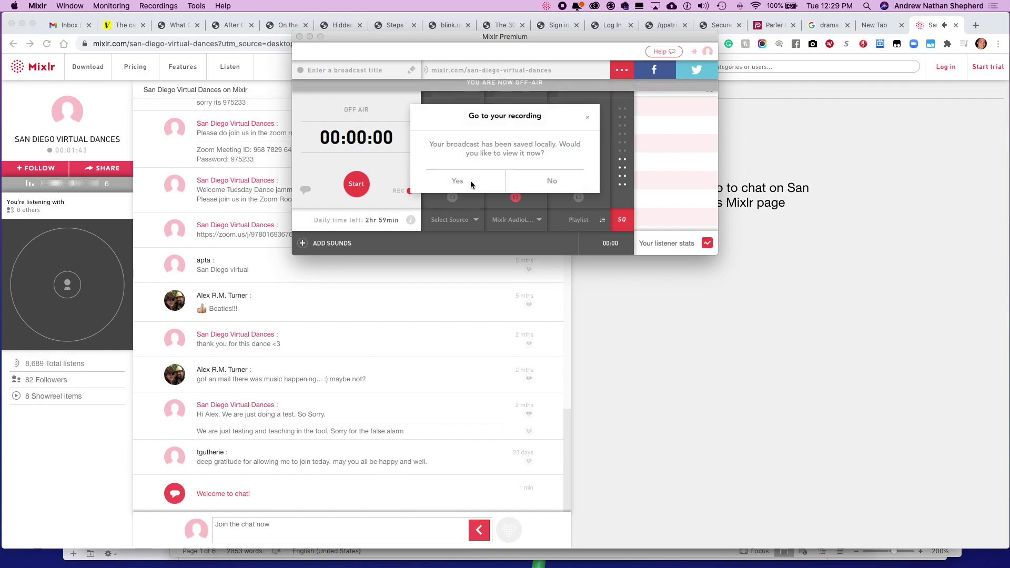
pyautogui.click(536, 181)
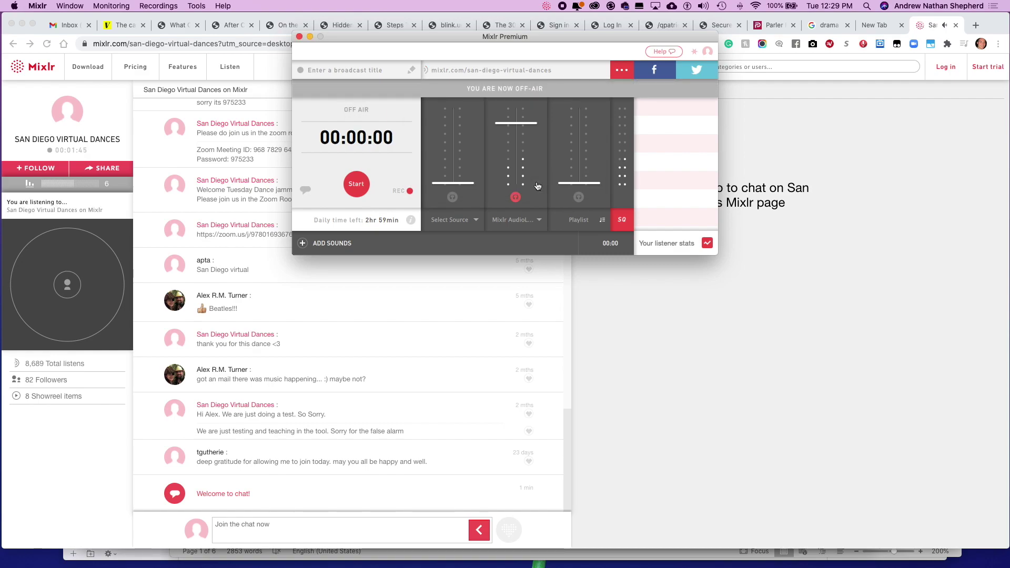
pyautogui.click(515, 197)
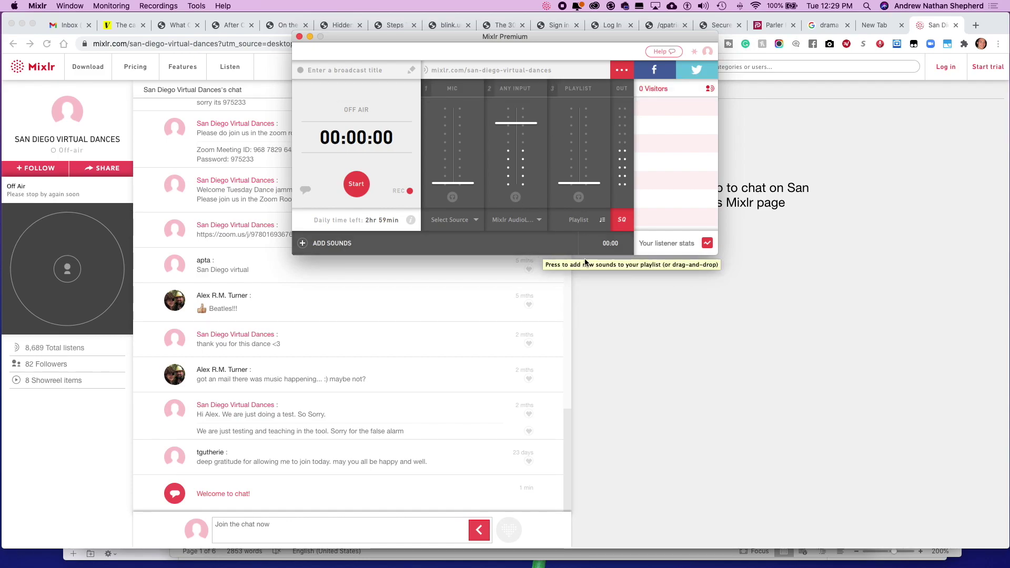
# Switch to System Preferences, try Internal Speakers as the sound output device, and set the output to SONY TV XV.
pyautogui.press('super+Tab')
pyautogui.press('super+Tab')
pyautogui.press('super+Tab')
pyautogui.press('super+Tab')
pyautogui.press('super+Tab')
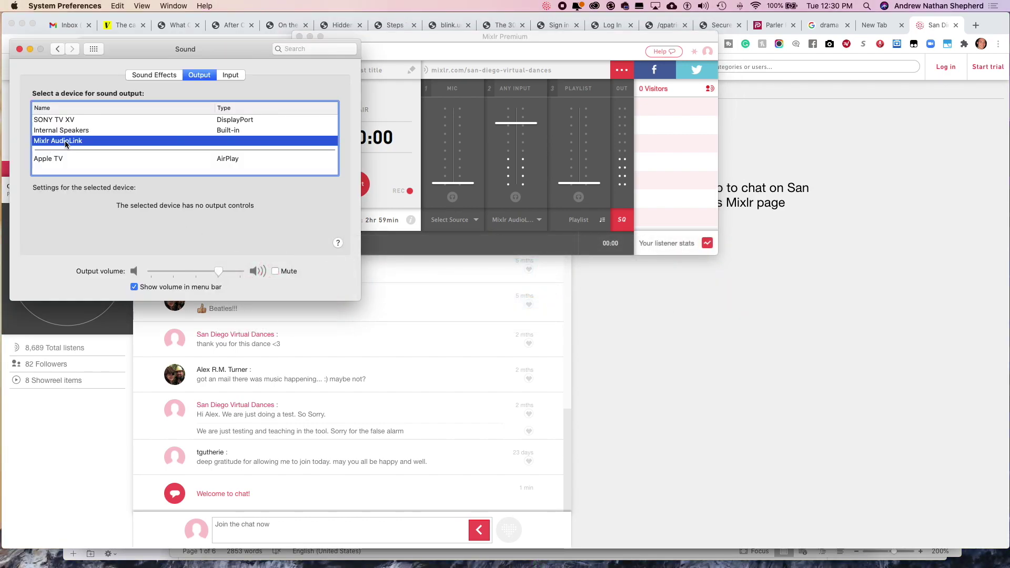
pyautogui.click(69, 131)
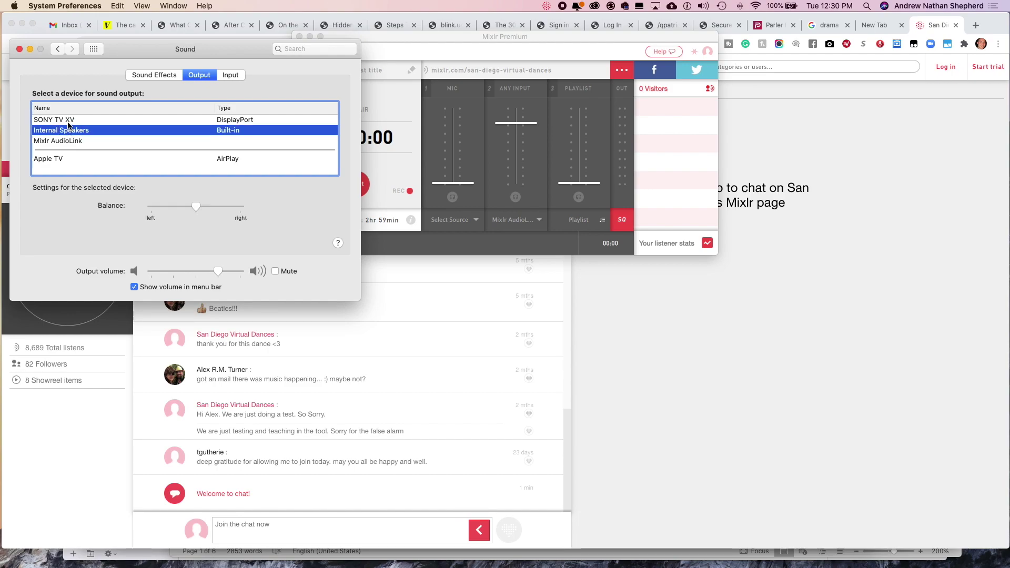
pyautogui.click(67, 121)
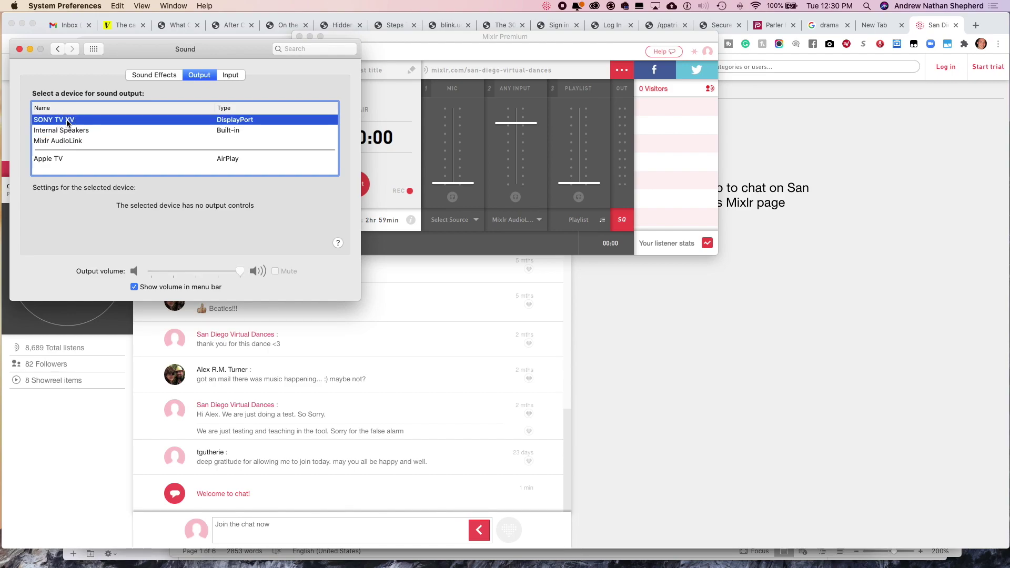
# Switch from System Preferences to Mixlr.
pyautogui.press('super+Tab')
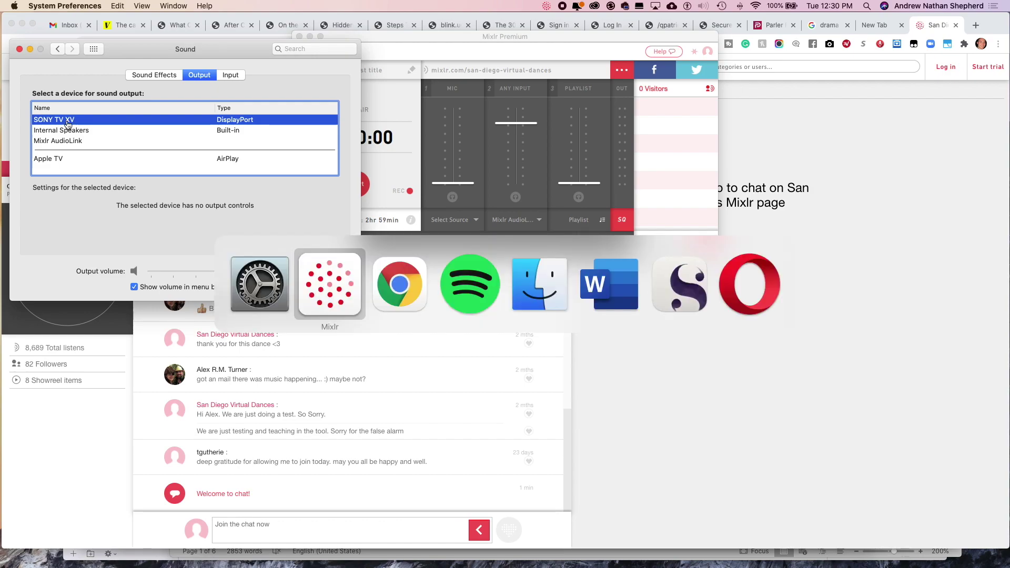